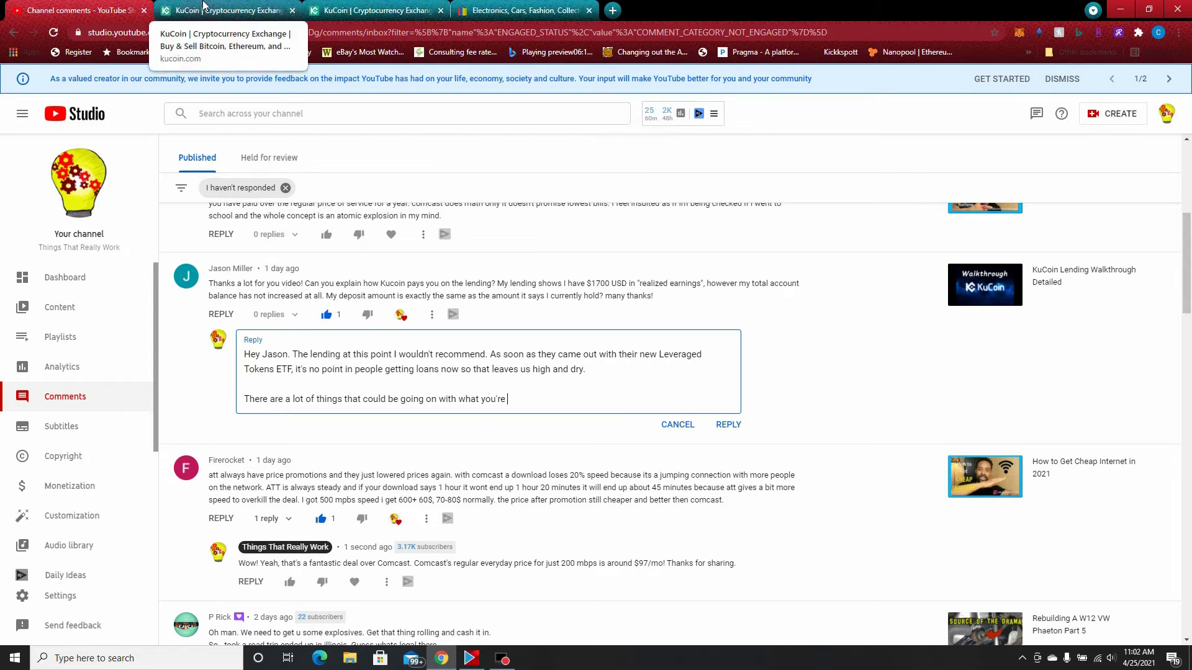
Step: Return to KuCoin's Assets Overview, opening the main account's My Lendings tab and closing it again
{"action": "left_click", "coordinate": [203, 5]}
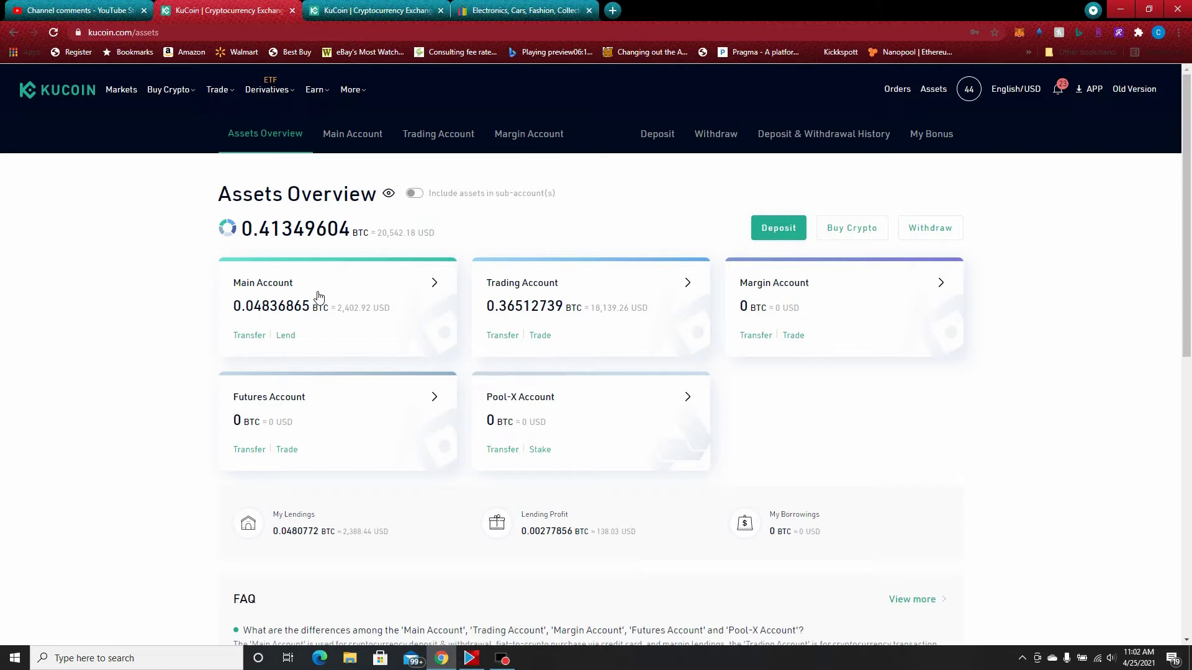
{"action": "left_click", "coordinate": [287, 336]}
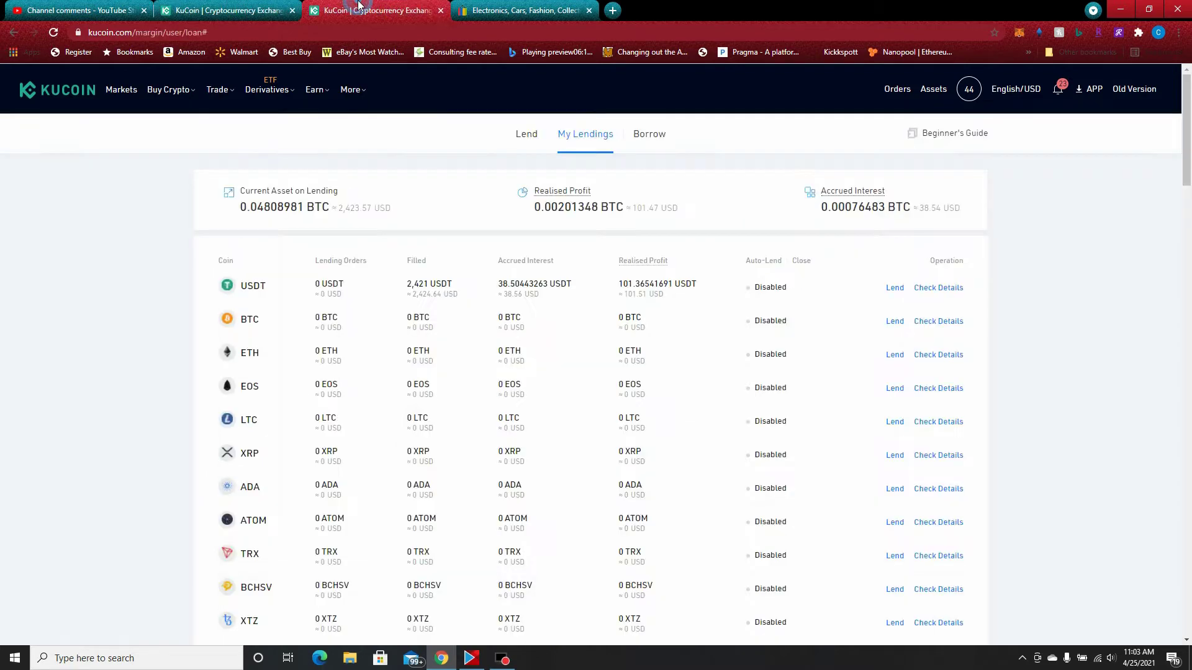
{"action": "left_click", "coordinate": [441, 11]}
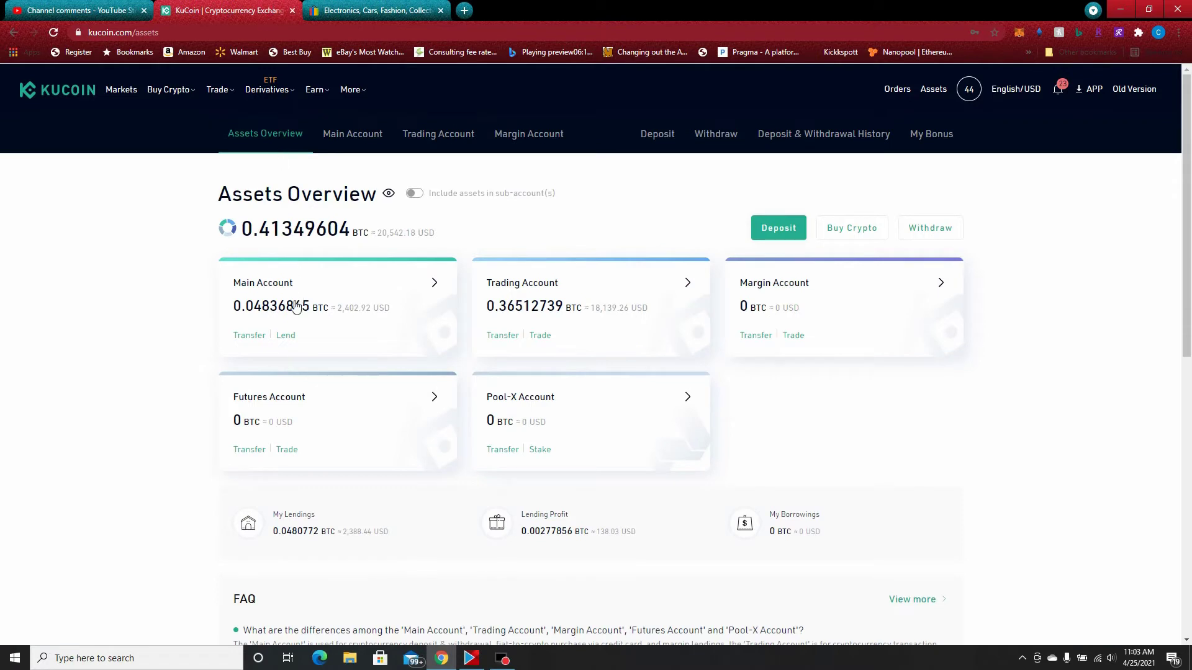
Step: Open the Lend USDT page from the Main Account card to see the funding market rates
{"action": "left_click", "coordinate": [286, 337]}
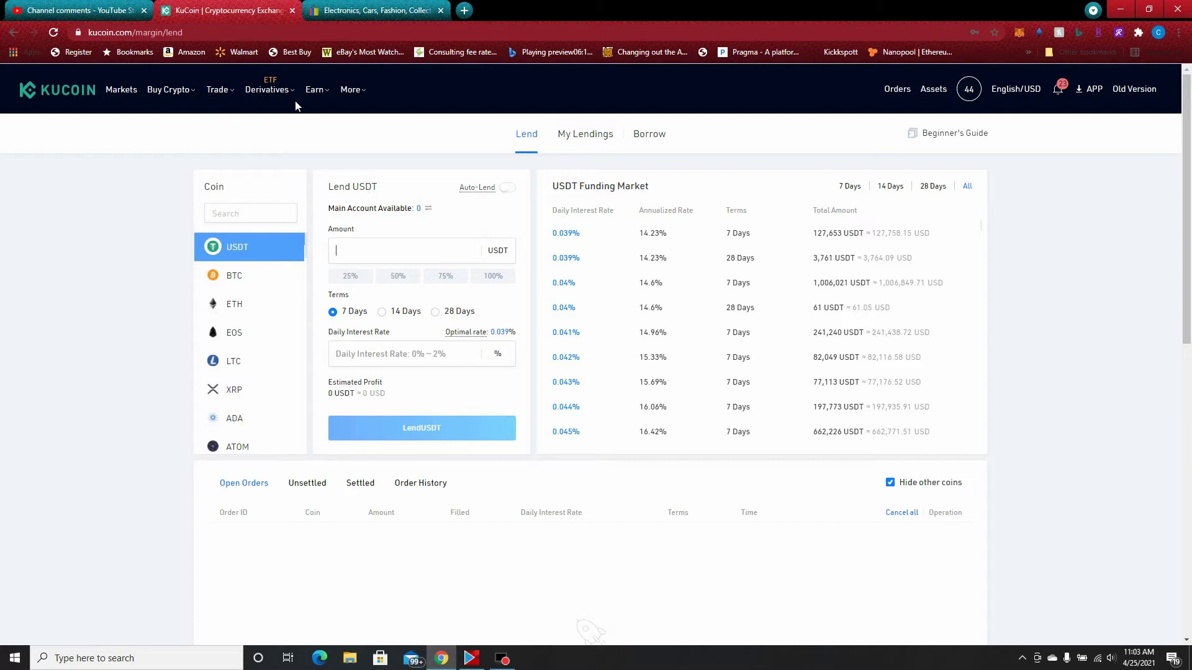
{"action": "mouse_move", "coordinate": [260, 88]}
{"action": "left_click", "coordinate": [13, 33]}
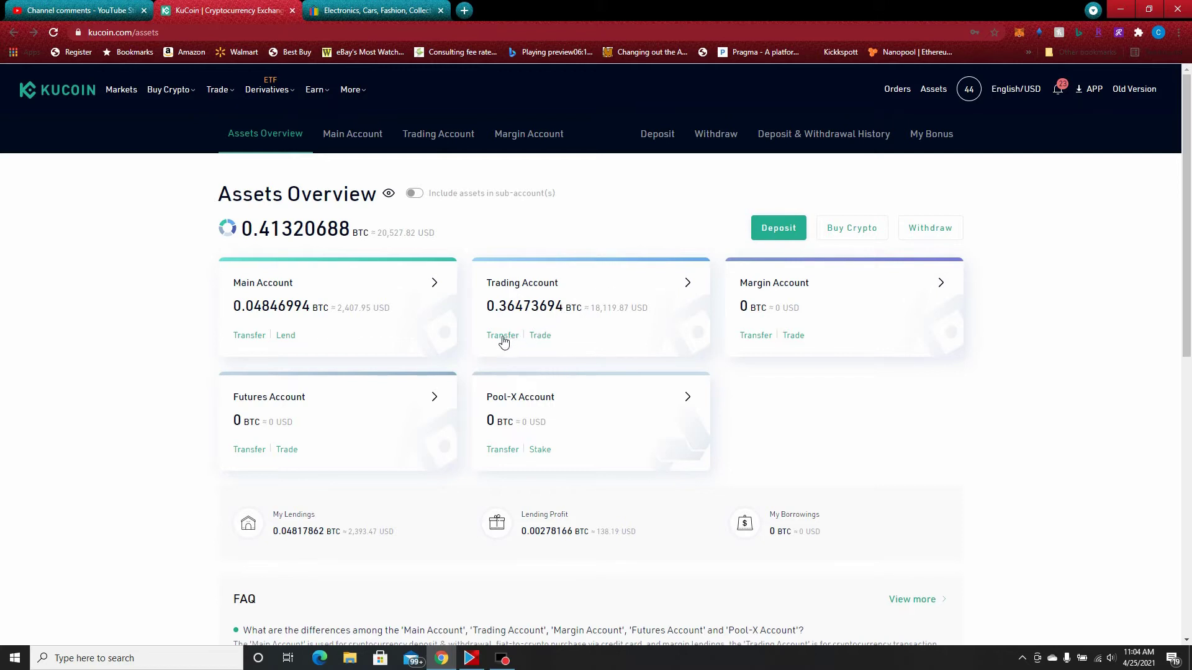
{"action": "left_click", "coordinate": [287, 336]}
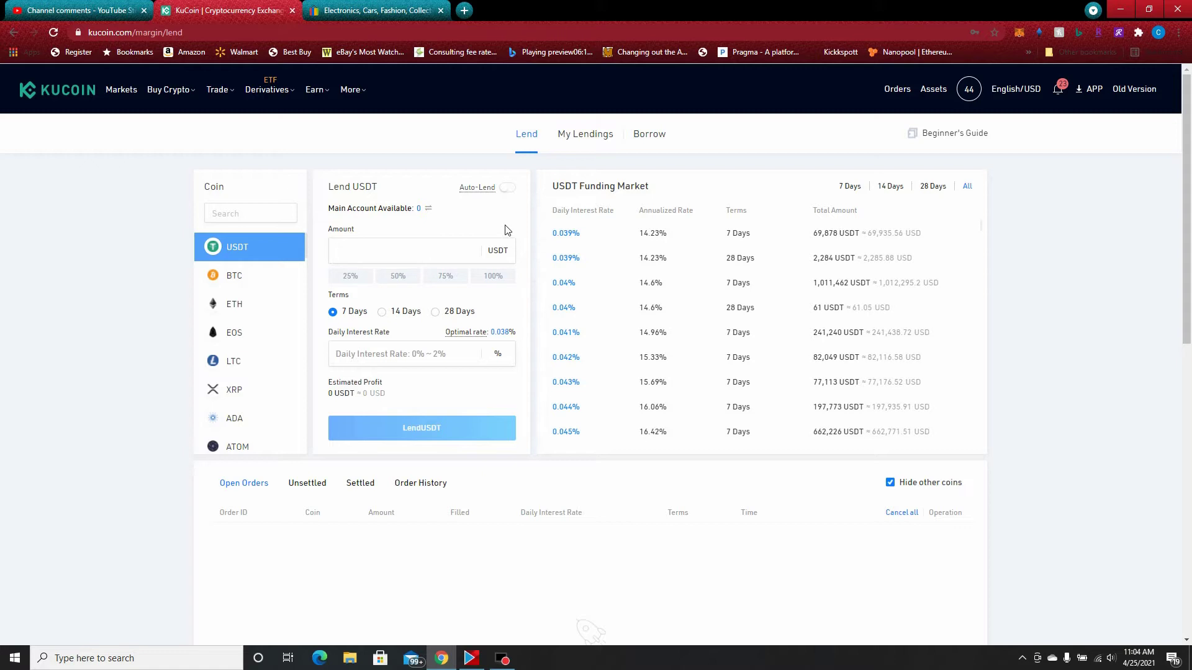
Step: Turn on USDT Auto-Lend and enter 1 USDT as the reserved amount
{"action": "left_click", "coordinate": [507, 188]}
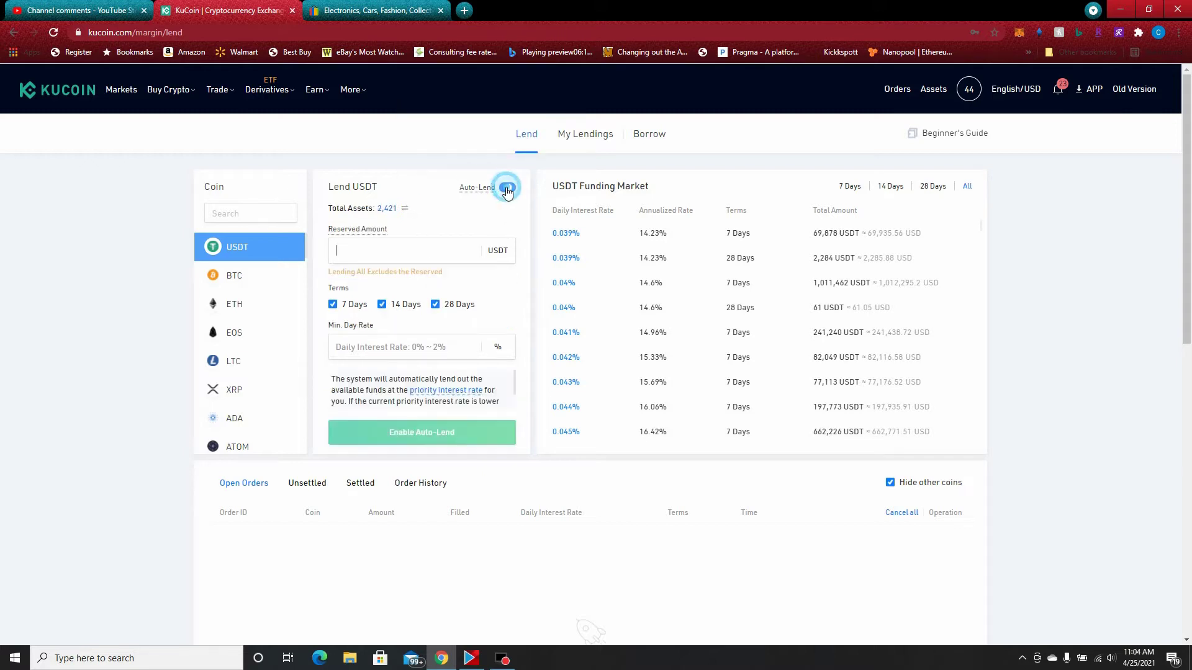
{"action": "left_click", "coordinate": [391, 255]}
{"action": "type", "text": "1"}
Step: Display the USDT lending Order History with cancelled 7-day and executed 28-day orders across 10 pages
{"action": "left_click", "coordinate": [316, 488]}
{"action": "scroll", "coordinate": [561, 501], "scroll_direction": "down", "scroll_amount": 2}
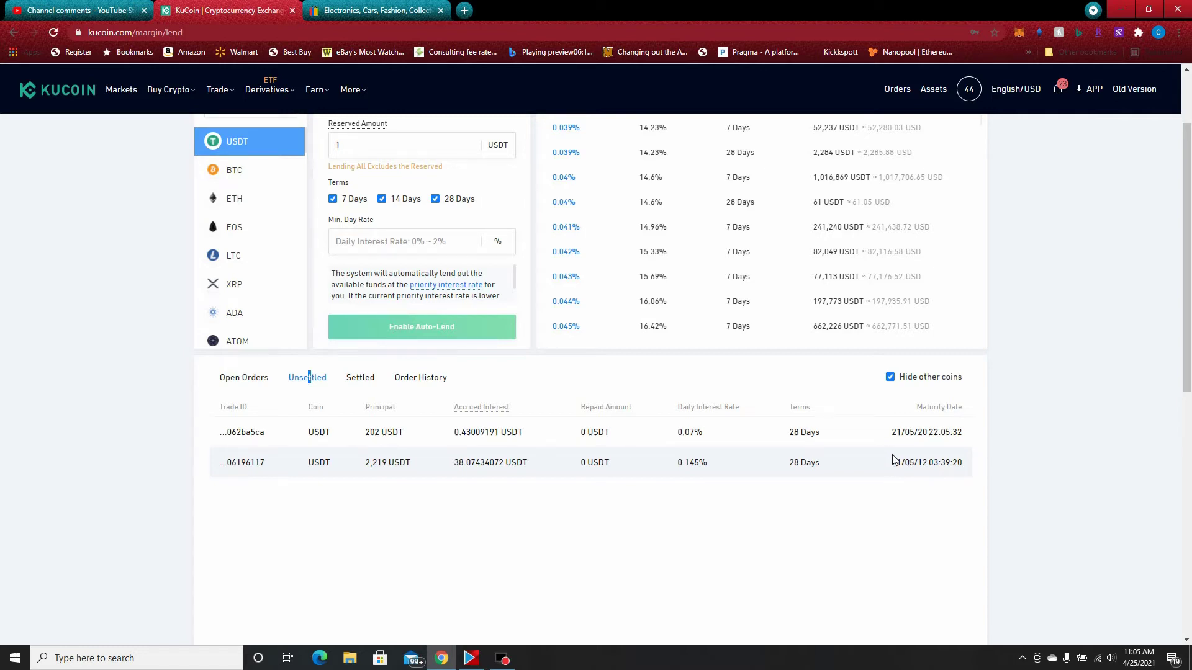
{"action": "left_click", "coordinate": [431, 382]}
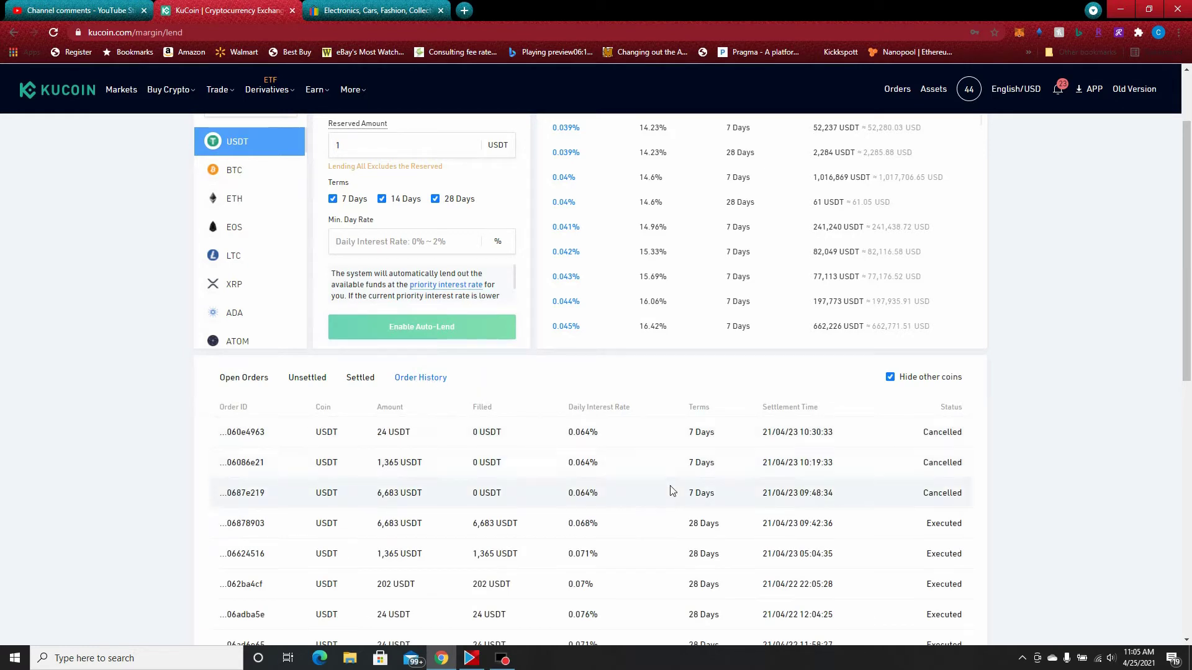
{"action": "scroll", "coordinate": [671, 490], "scroll_direction": "down", "scroll_amount": 1}
{"action": "scroll", "coordinate": [672, 490], "scroll_direction": "down", "scroll_amount": 1}
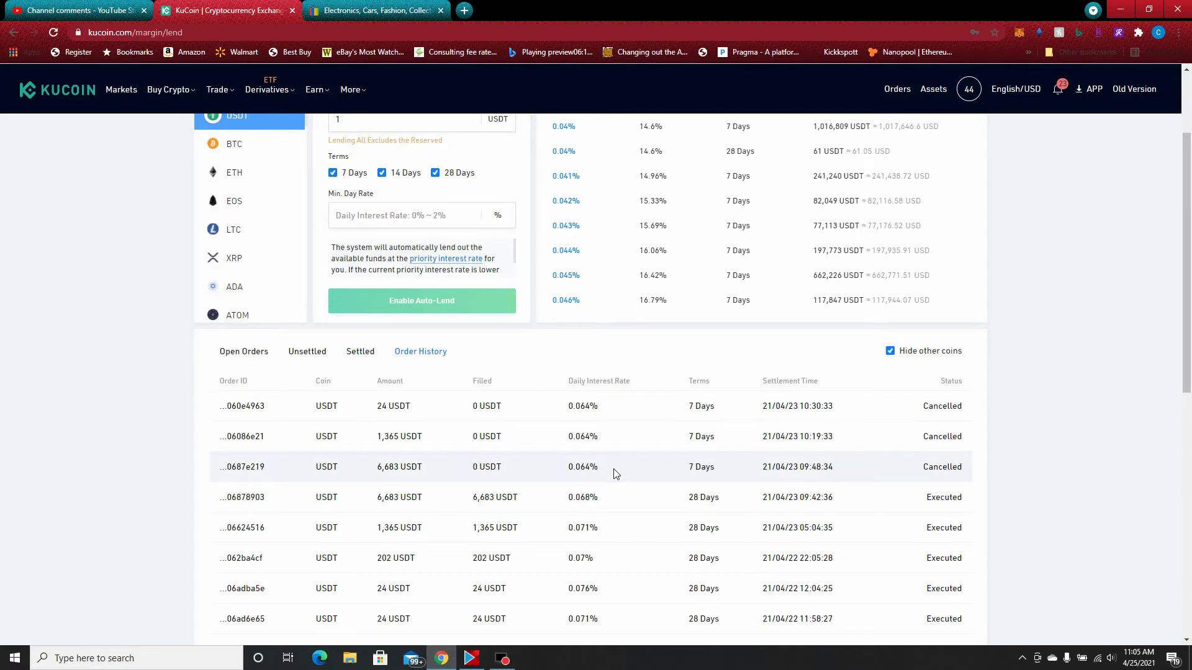
{"action": "scroll", "coordinate": [615, 473], "scroll_direction": "down", "scroll_amount": 1}
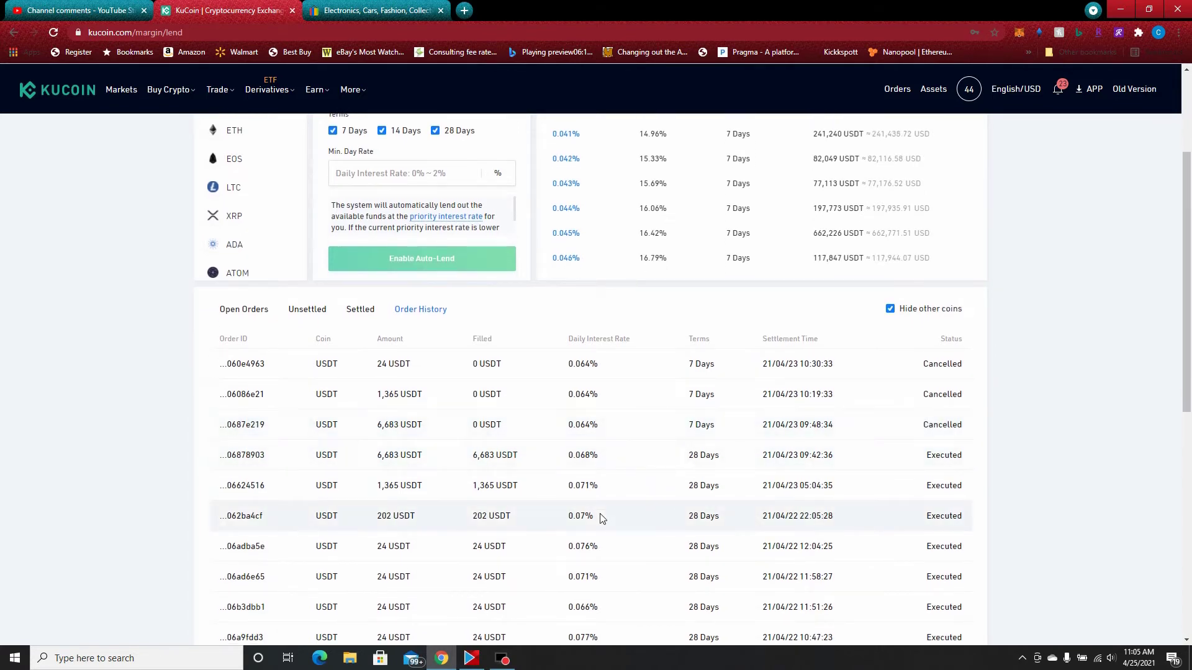
{"action": "scroll", "coordinate": [601, 519], "scroll_direction": "down", "scroll_amount": 3}
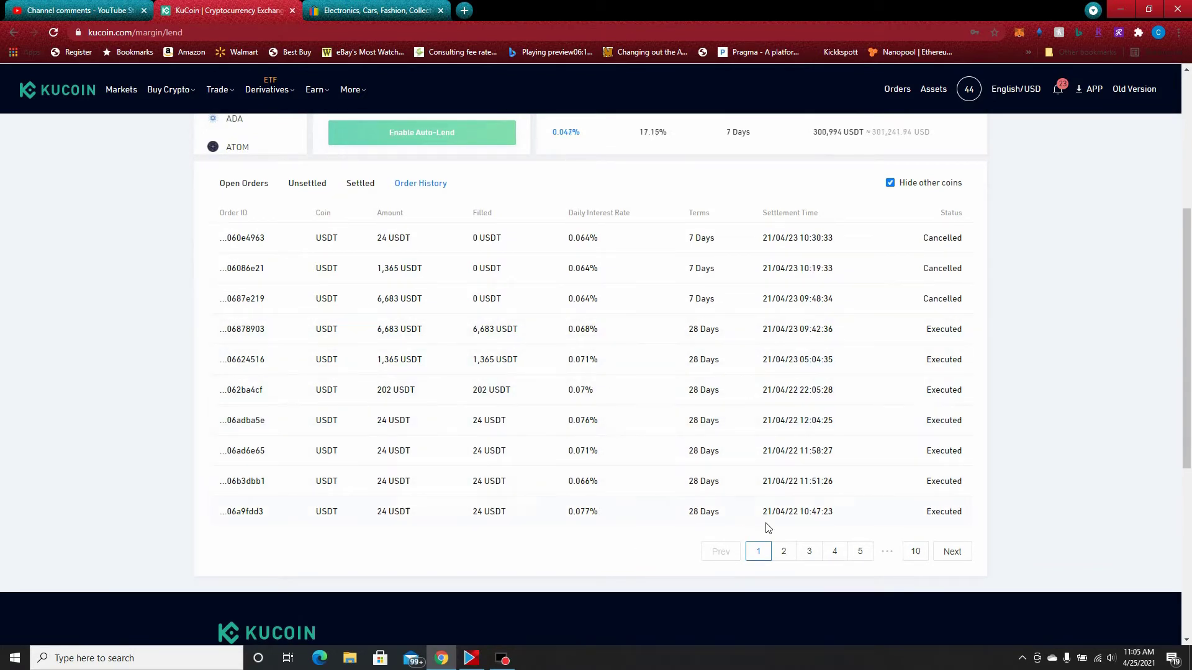
Step: Page through order history pages 2, 3, 4 and 5, then scroll back to the top
{"action": "left_click", "coordinate": [785, 553]}
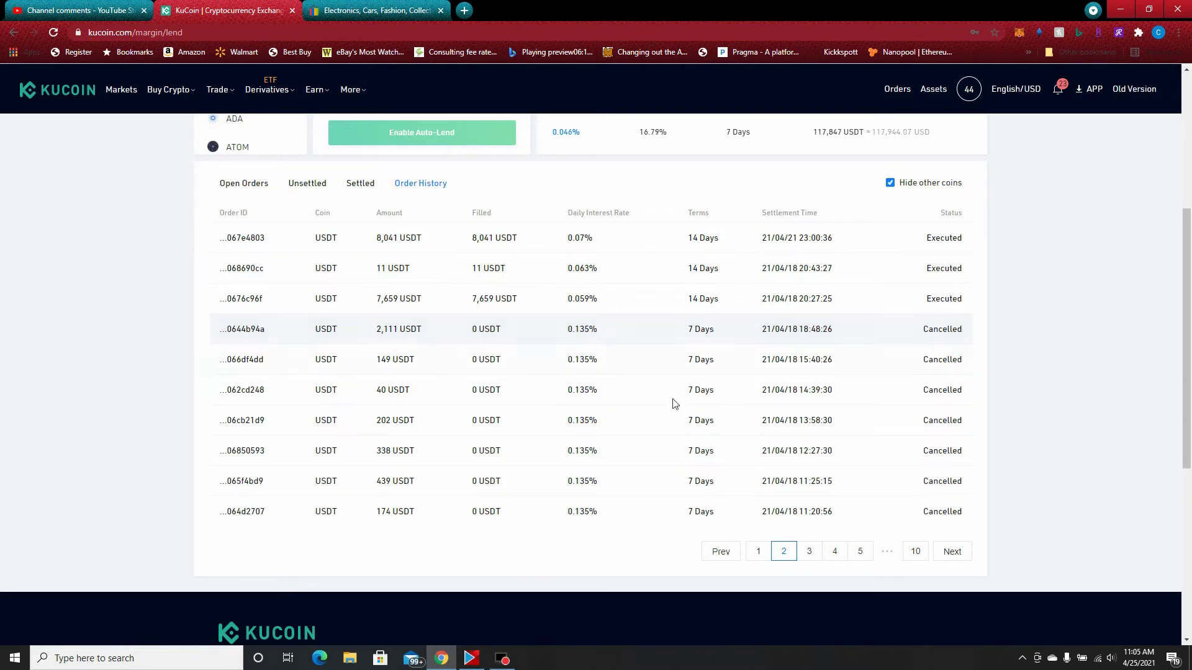
{"action": "left_click", "coordinate": [807, 554]}
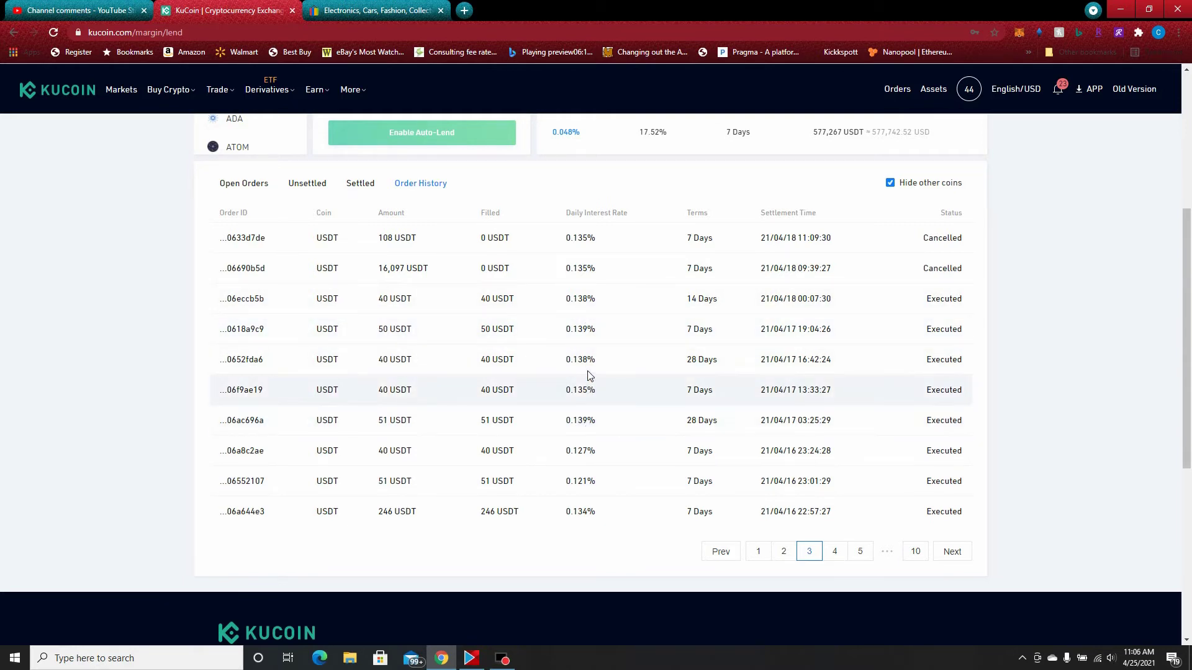
{"action": "left_click", "coordinate": [837, 554]}
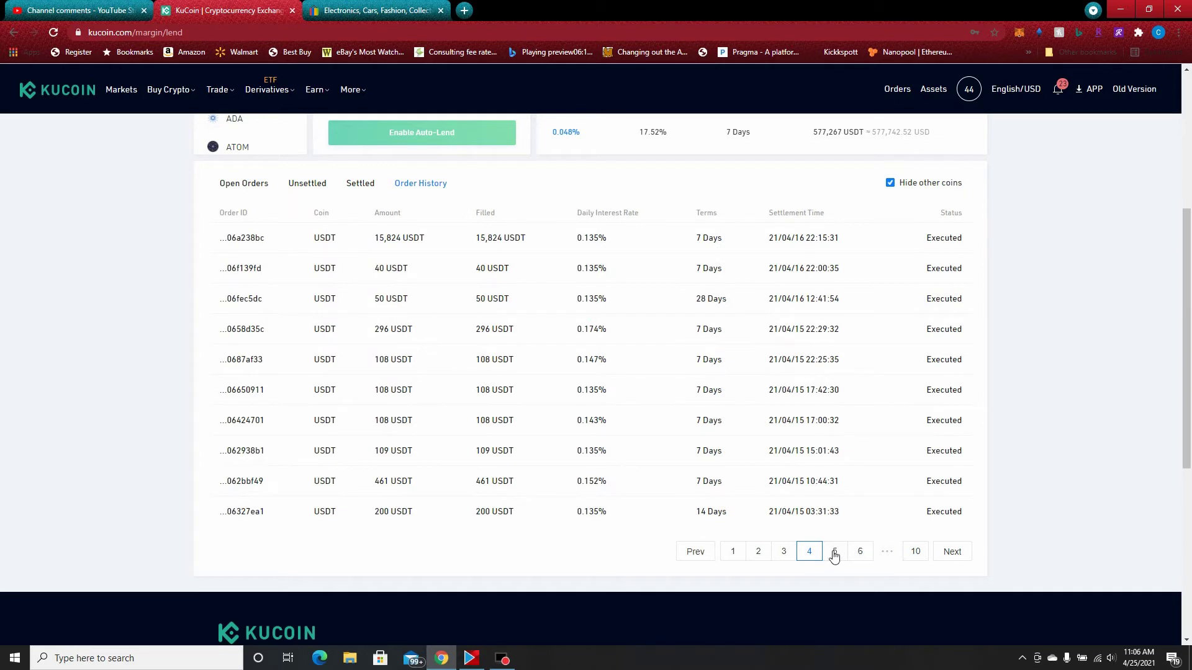
{"action": "left_click", "coordinate": [834, 553]}
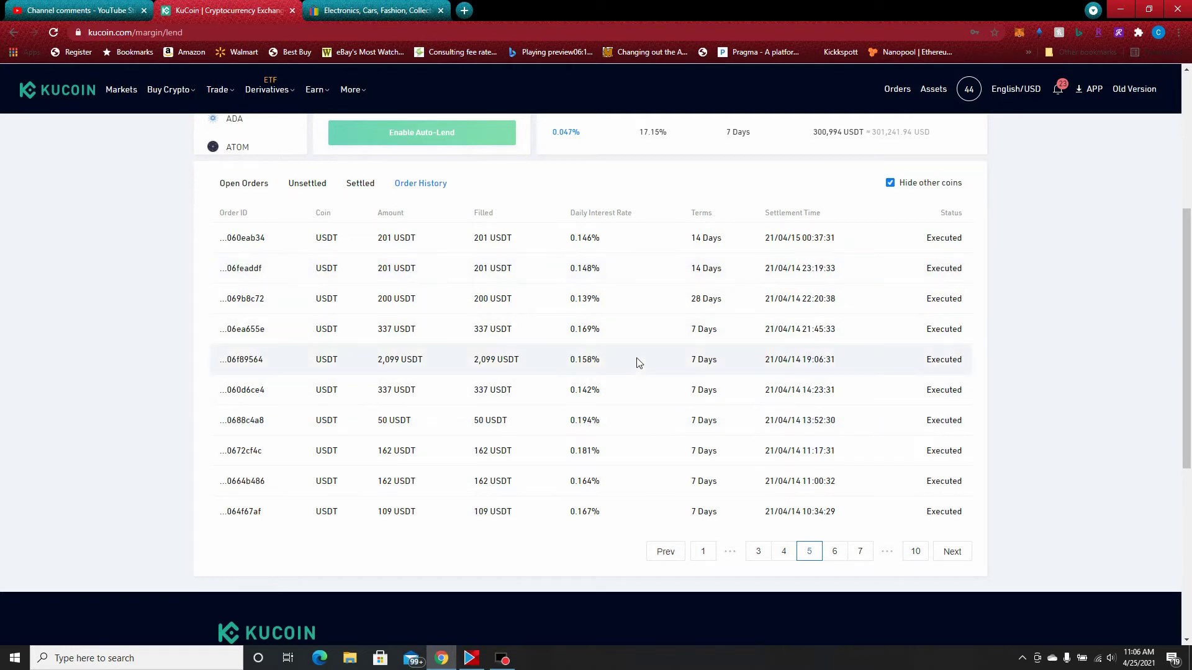
{"action": "scroll", "coordinate": [637, 360], "scroll_direction": "up", "scroll_amount": 5}
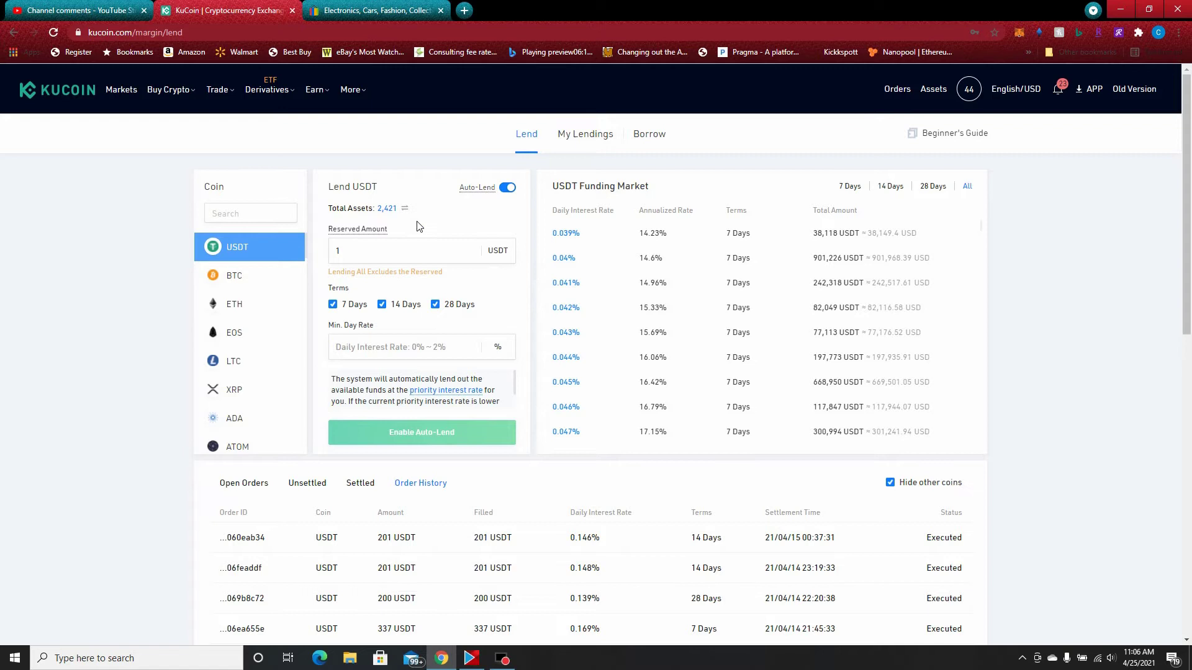
Step: Enable USDT Auto-Lend with a 0.03% minimum day rate and confirm it
{"action": "left_click", "coordinate": [363, 249]}
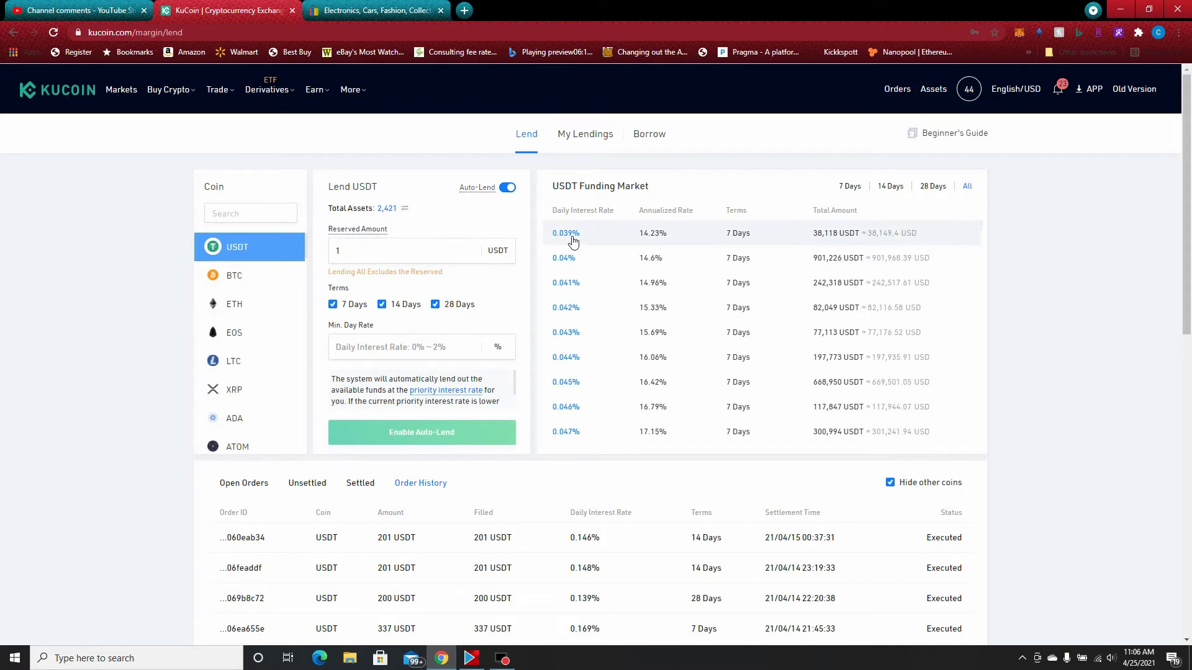
{"action": "left_click", "coordinate": [413, 349]}
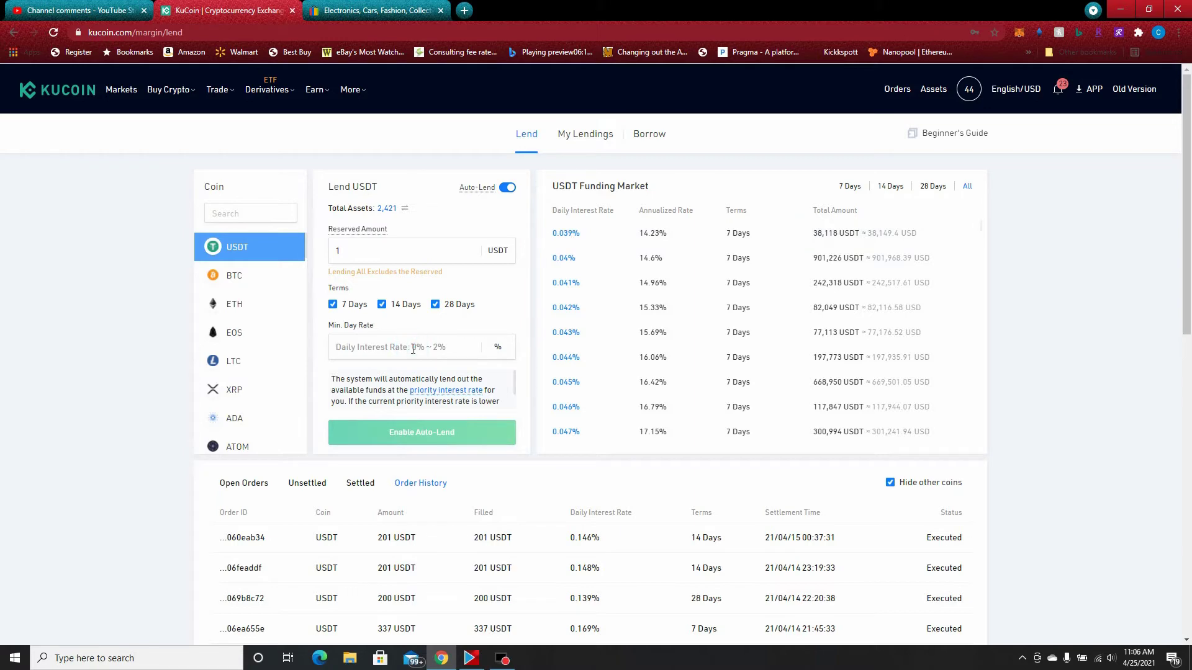
{"action": "type", "text": "0.03"}
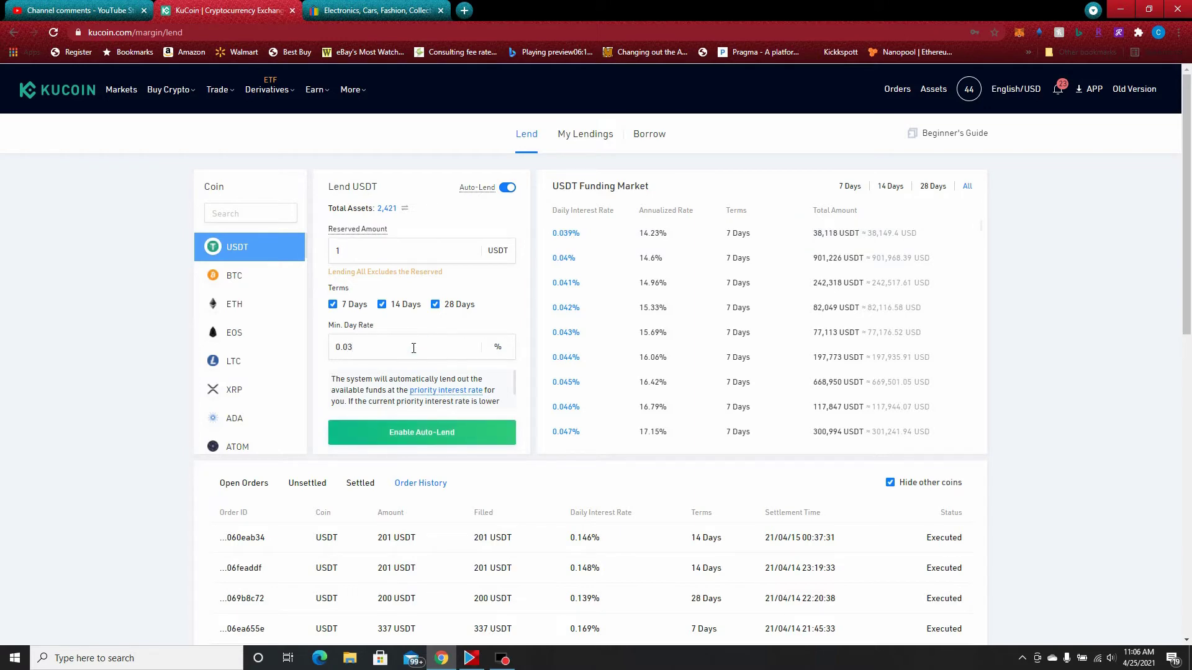
{"action": "left_click", "coordinate": [423, 432]}
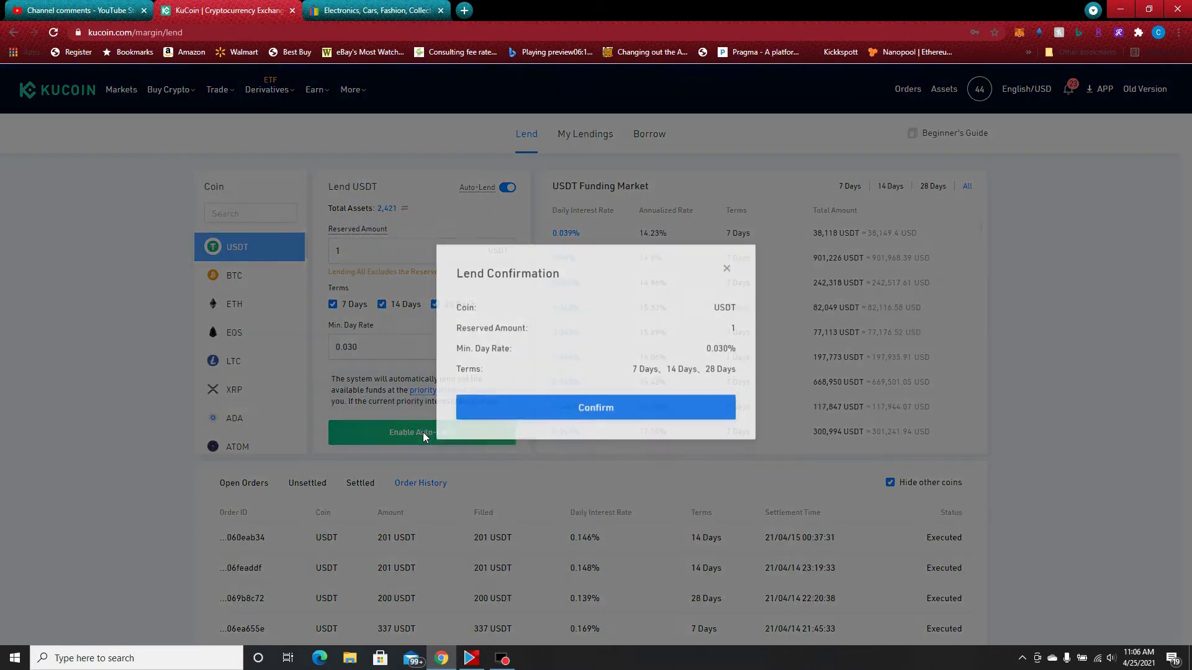
{"action": "left_click", "coordinate": [590, 413]}
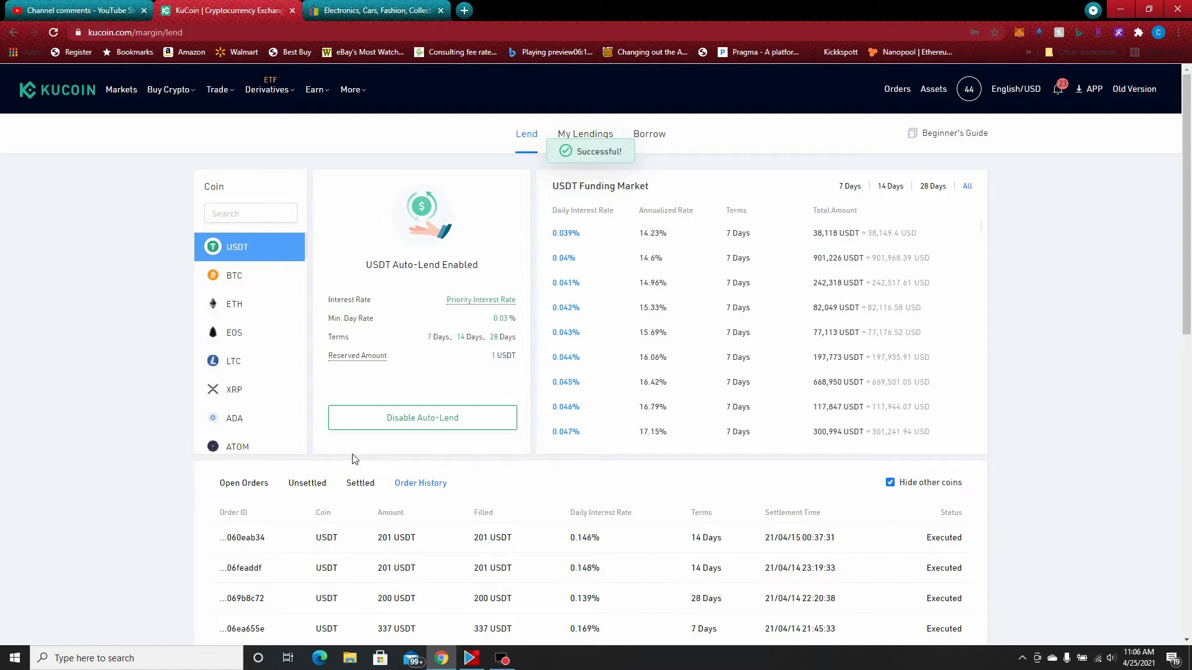
Step: List the open USDT lending orders
{"action": "left_click", "coordinate": [246, 486]}
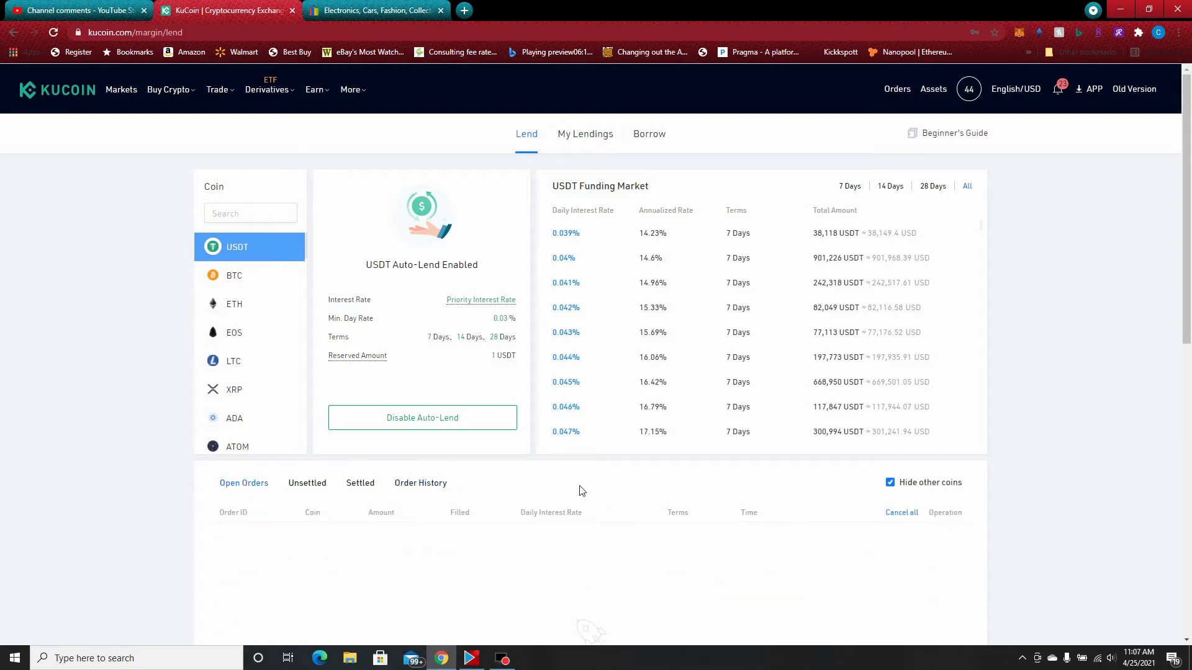
{"action": "scroll", "coordinate": [404, 554], "scroll_direction": "down", "scroll_amount": 2}
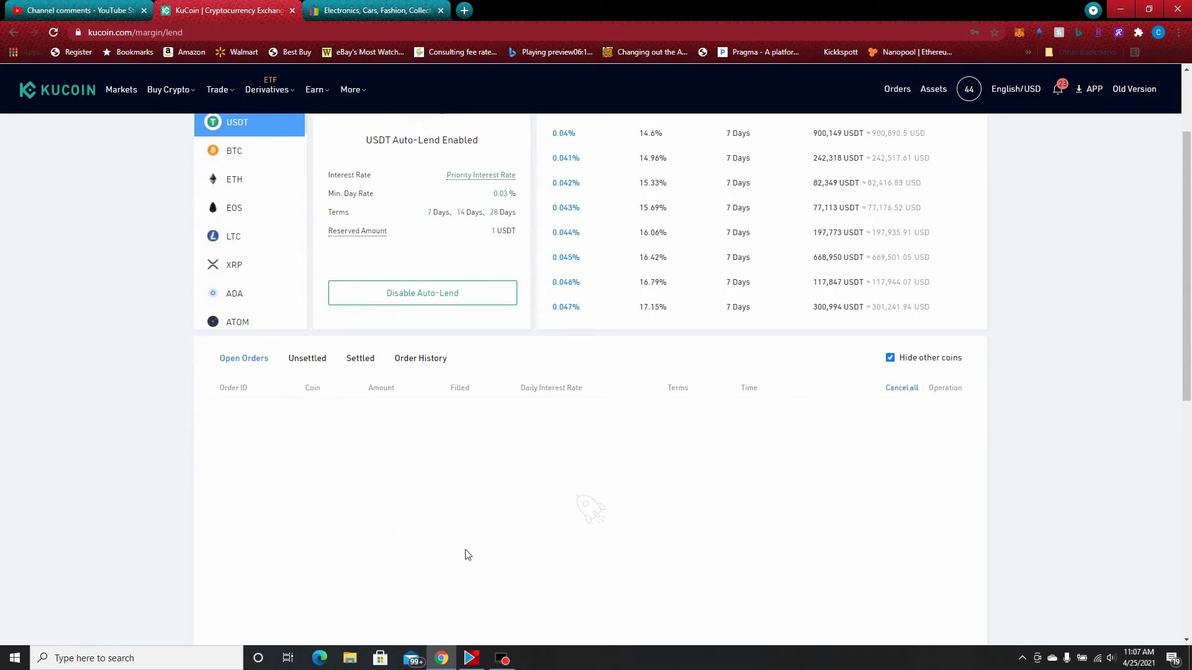
{"action": "scroll", "coordinate": [792, 428], "scroll_direction": "up", "scroll_amount": 2}
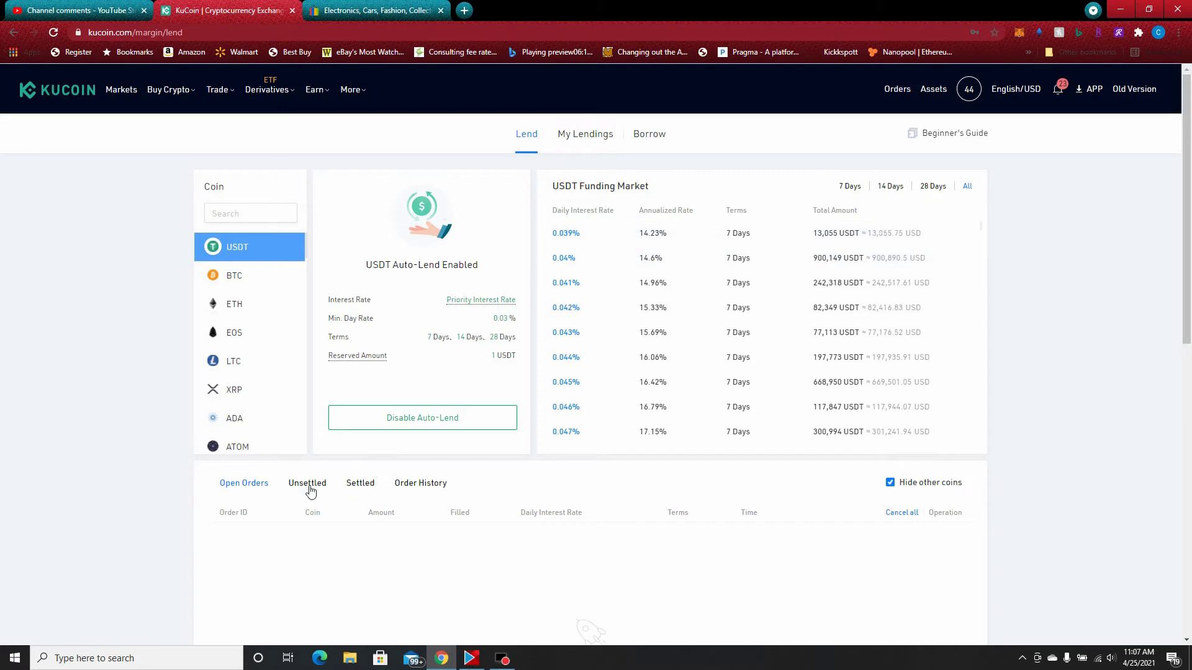
Step: Show the unsettled 202 and 2,219 USDT loans with their accrued interest and maturity dates
{"action": "left_click", "coordinate": [301, 489]}
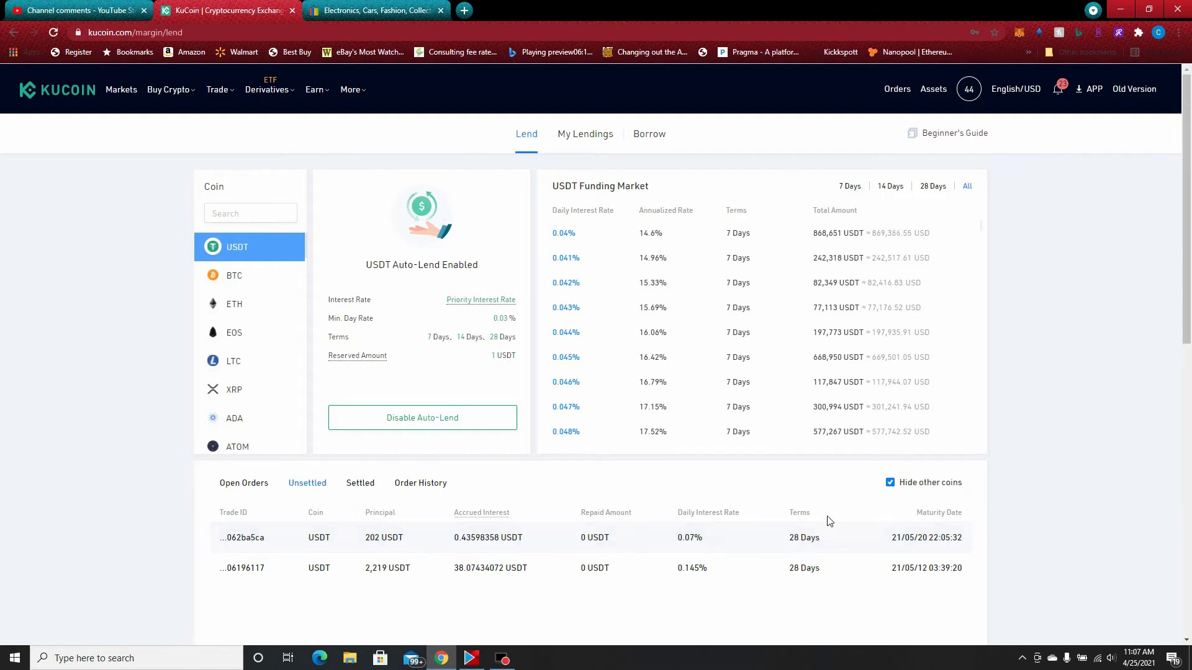
Step: List settled USDT lendings, the latest being 6,683 USDT repaid with 0.18935167 interest
{"action": "left_click", "coordinate": [357, 488]}
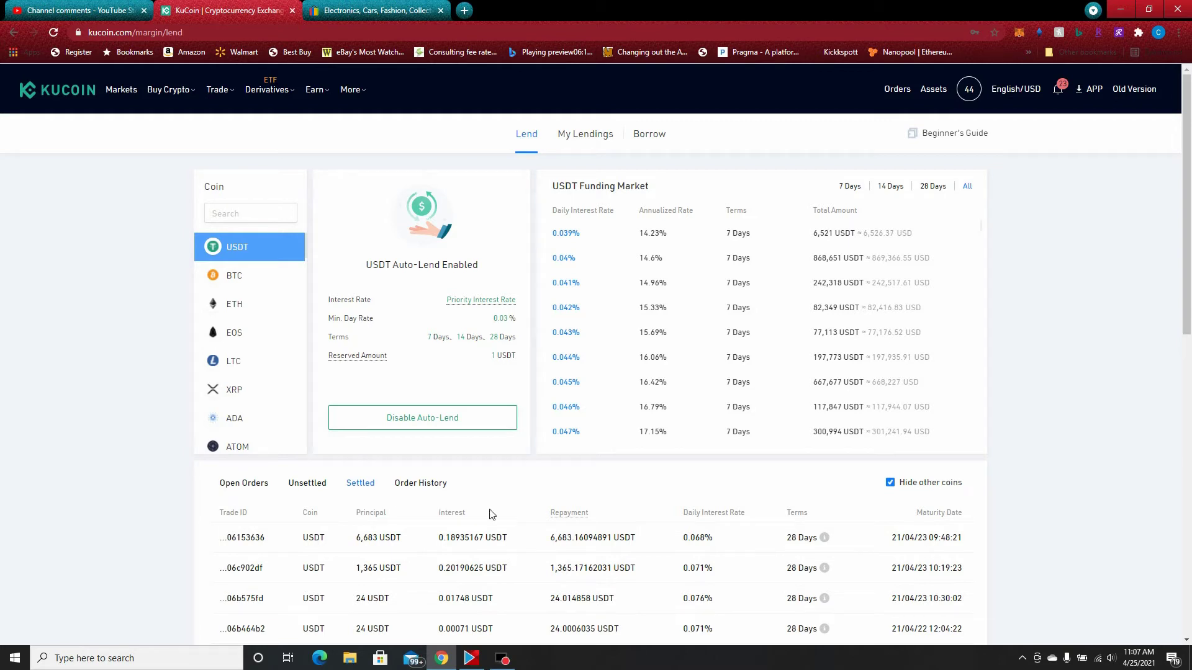
{"action": "scroll", "coordinate": [490, 514], "scroll_direction": "down", "scroll_amount": 1}
{"action": "scroll", "coordinate": [490, 514], "scroll_direction": "down", "scroll_amount": 1}
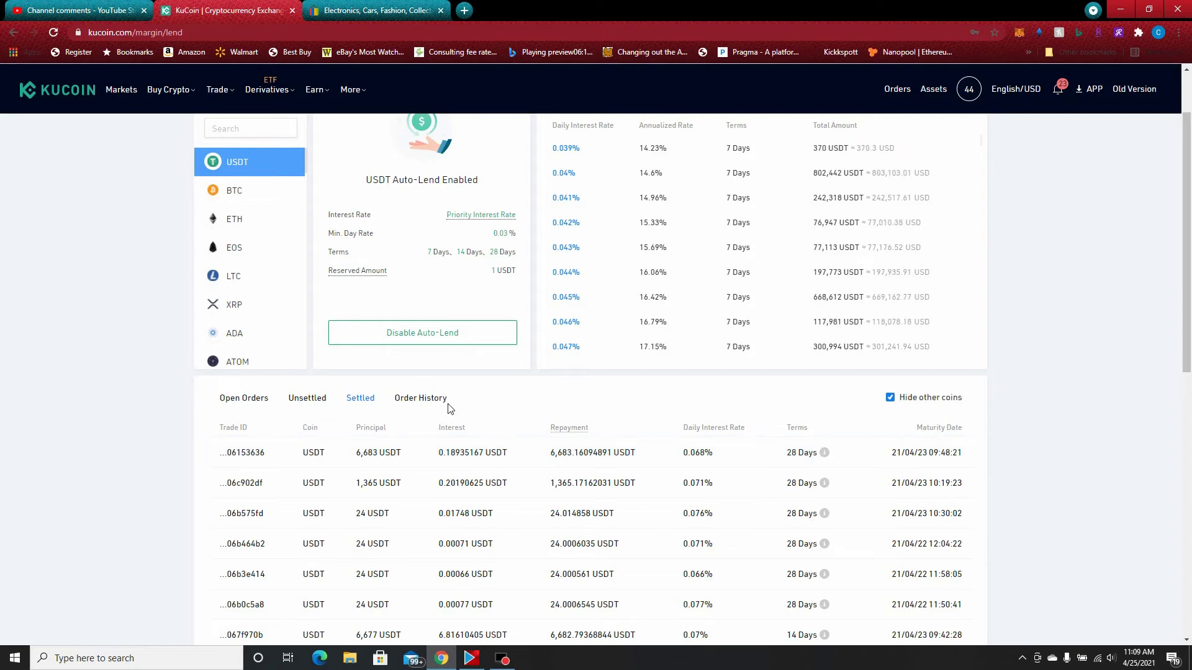
Step: Launch Windows Calculator from Start search
{"action": "key", "text": "super"}
{"action": "type", "text": "cal"}
{"action": "key", "text": "Return"}
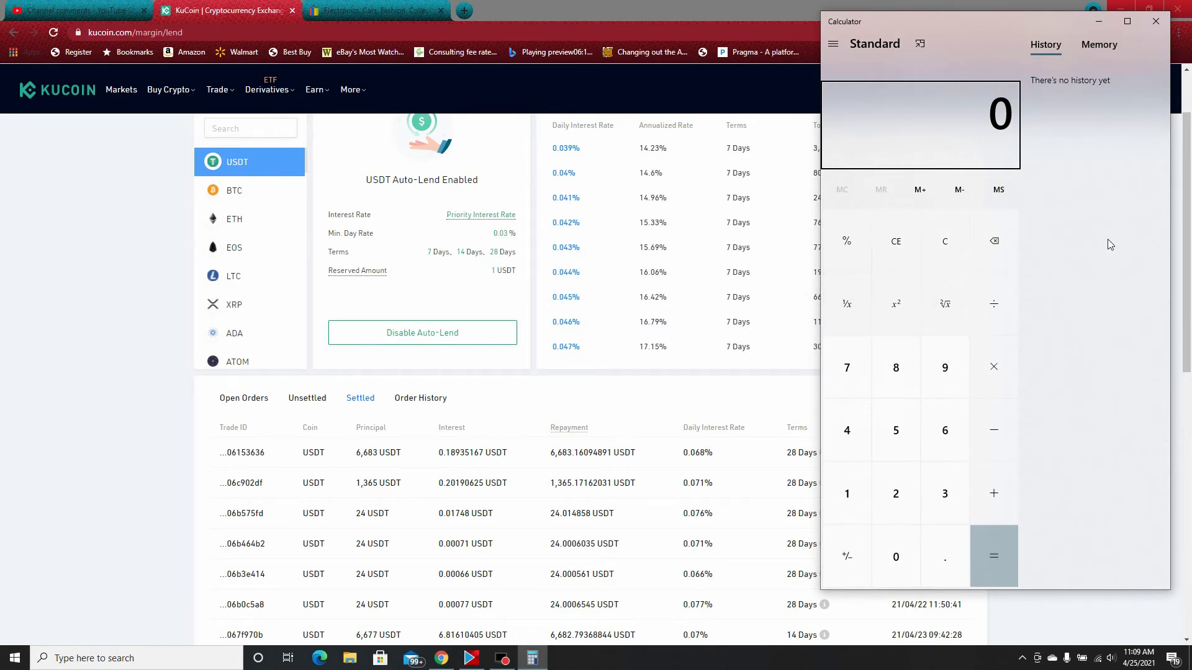
Step: Compute 0.18935167 minus 15 percent, giving 0.1609489195
{"action": "type", "text": ".18"}
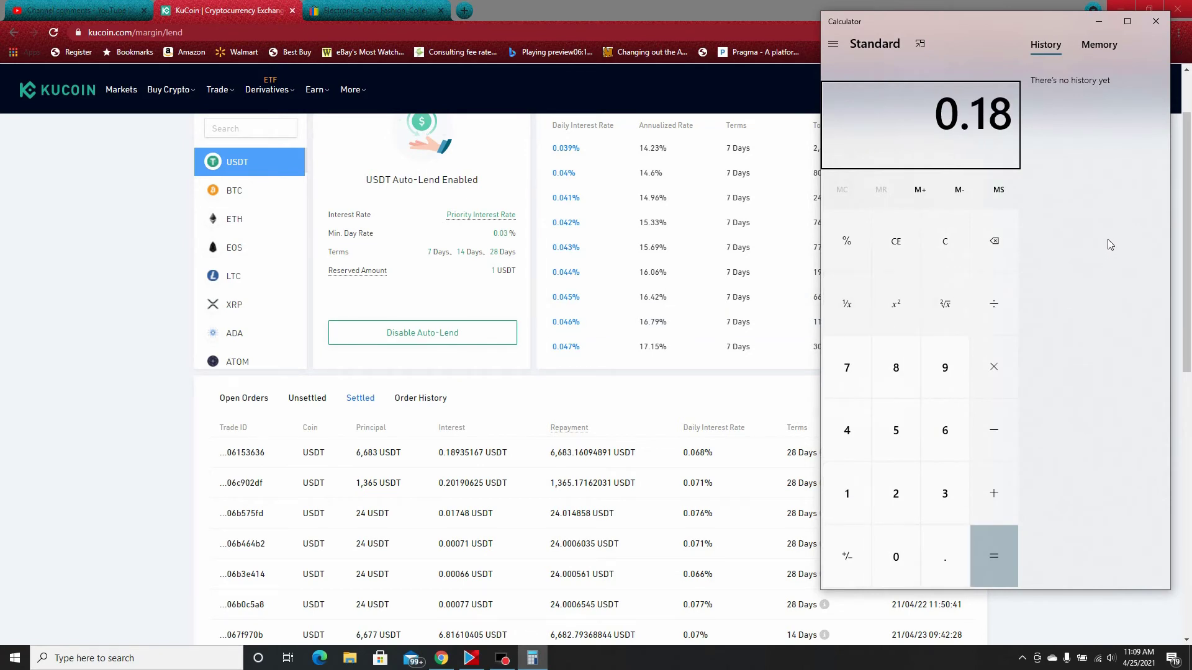
{"action": "type", "text": "935"}
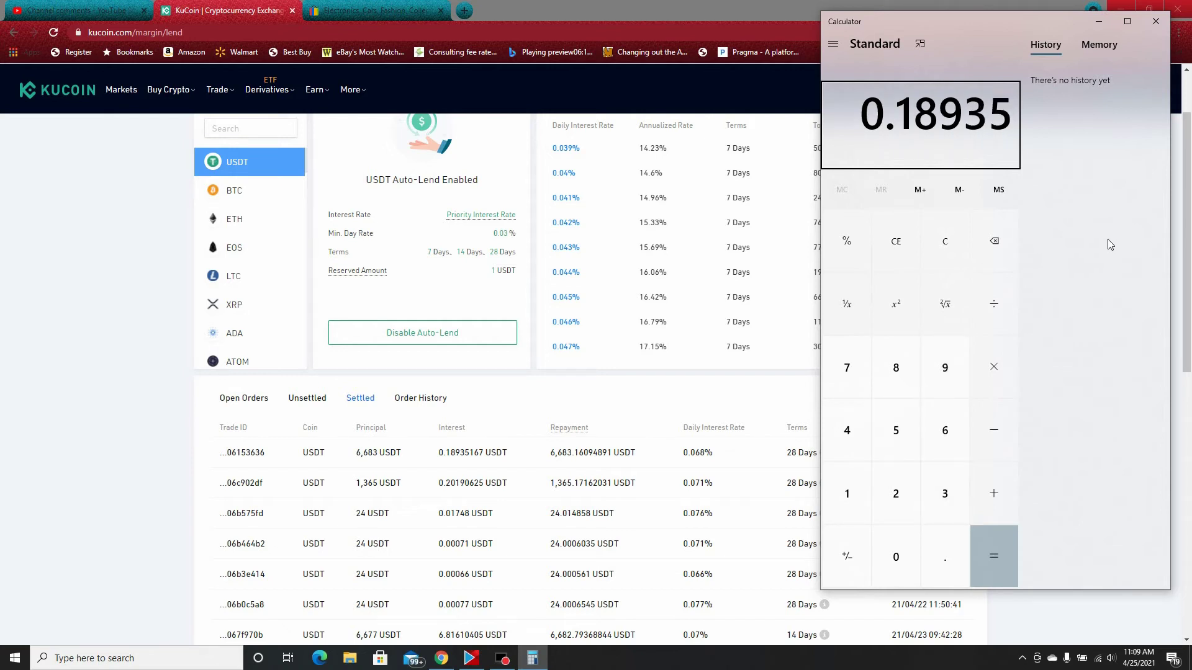
{"action": "type", "text": "167"}
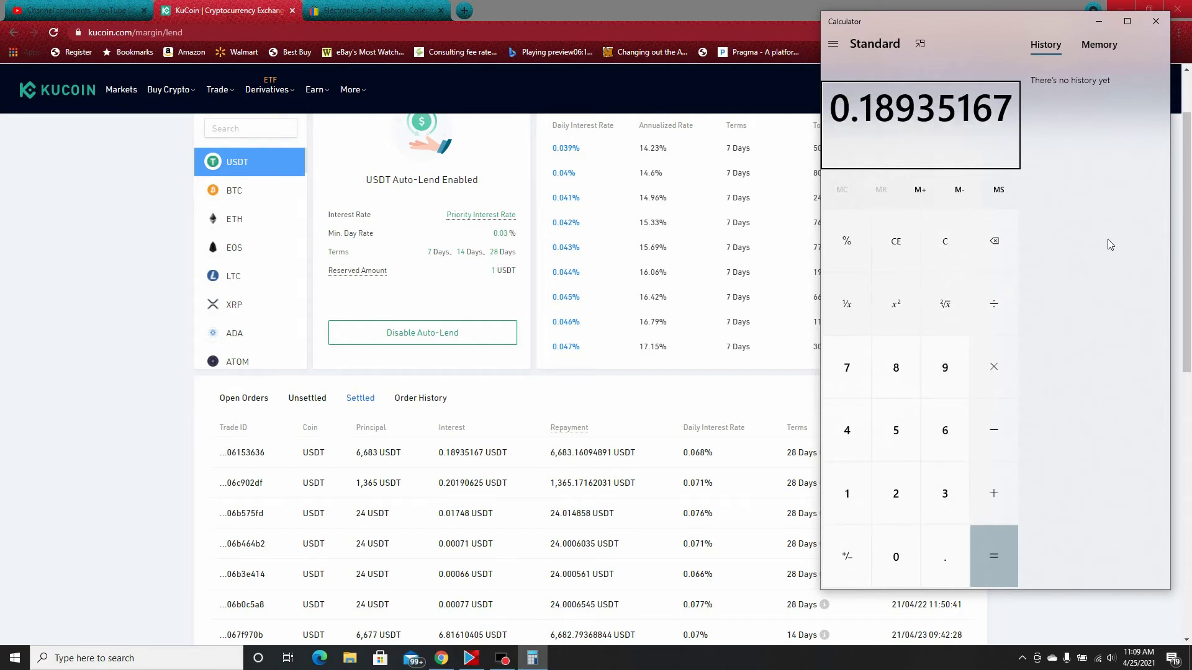
{"action": "key", "text": "minus"}
{"action": "type", "text": "15"}
{"action": "left_click", "coordinate": [848, 246]}
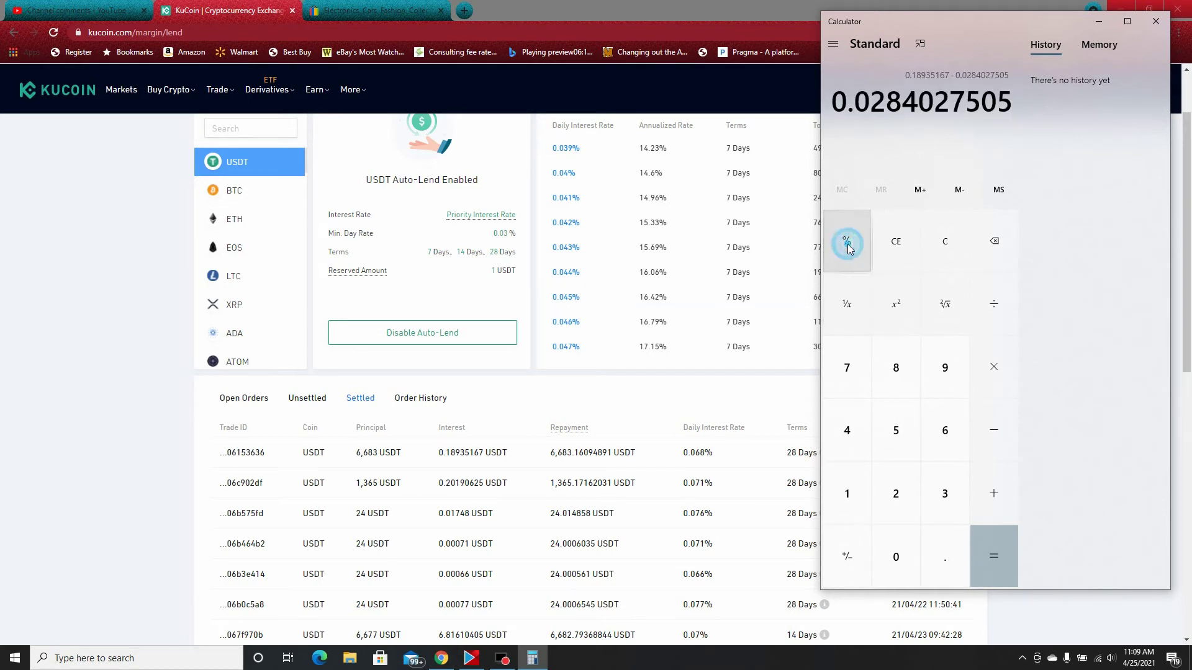
{"action": "left_click", "coordinate": [997, 558]}
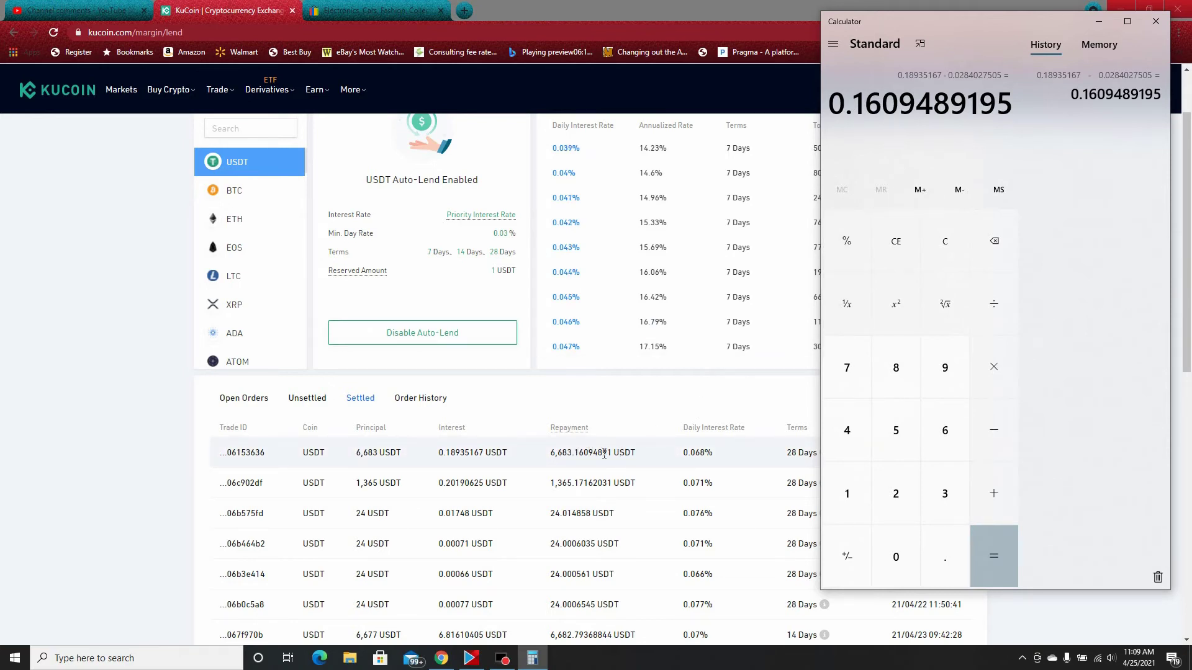
Step: Close Calculator and open My Lendings, showing USDT 2,421 filled and 101.36541691 realised profit
{"action": "left_click", "coordinate": [1155, 25]}
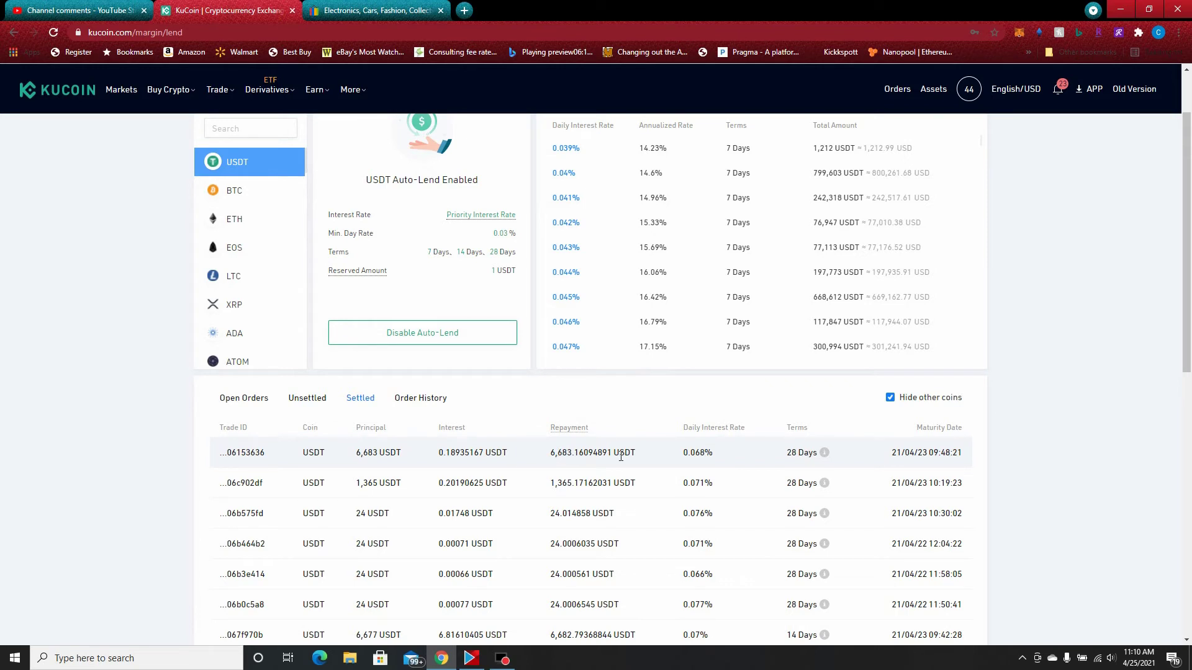
{"action": "scroll", "coordinate": [564, 419], "scroll_direction": "up", "scroll_amount": 2}
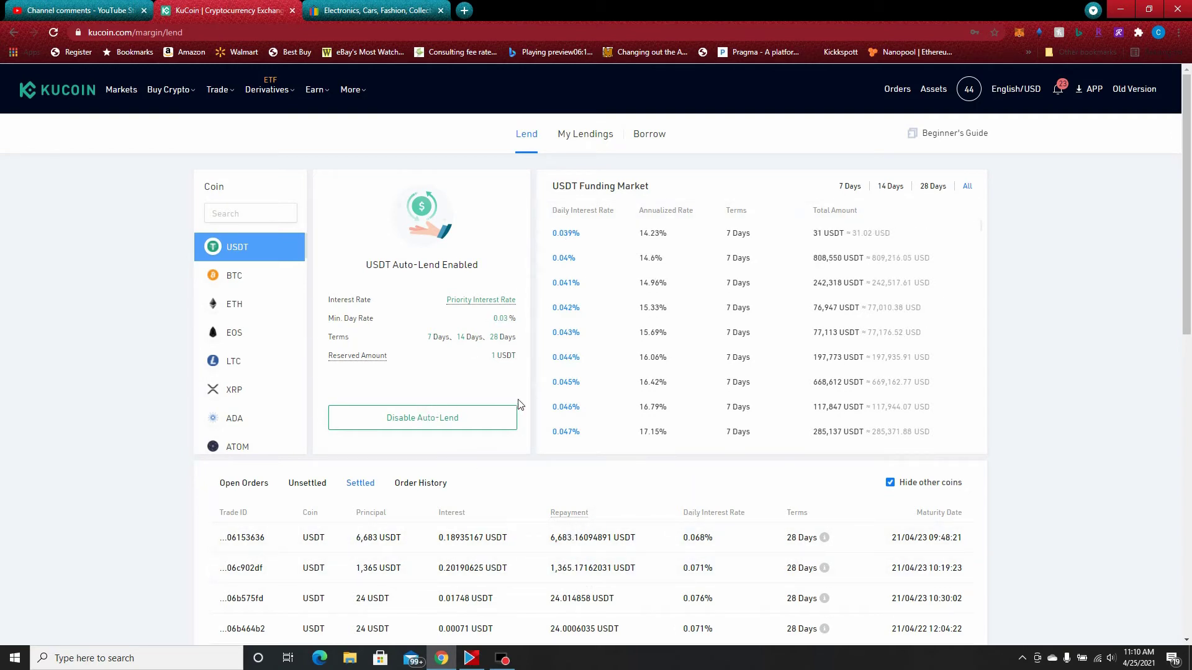
{"action": "left_click", "coordinate": [582, 135]}
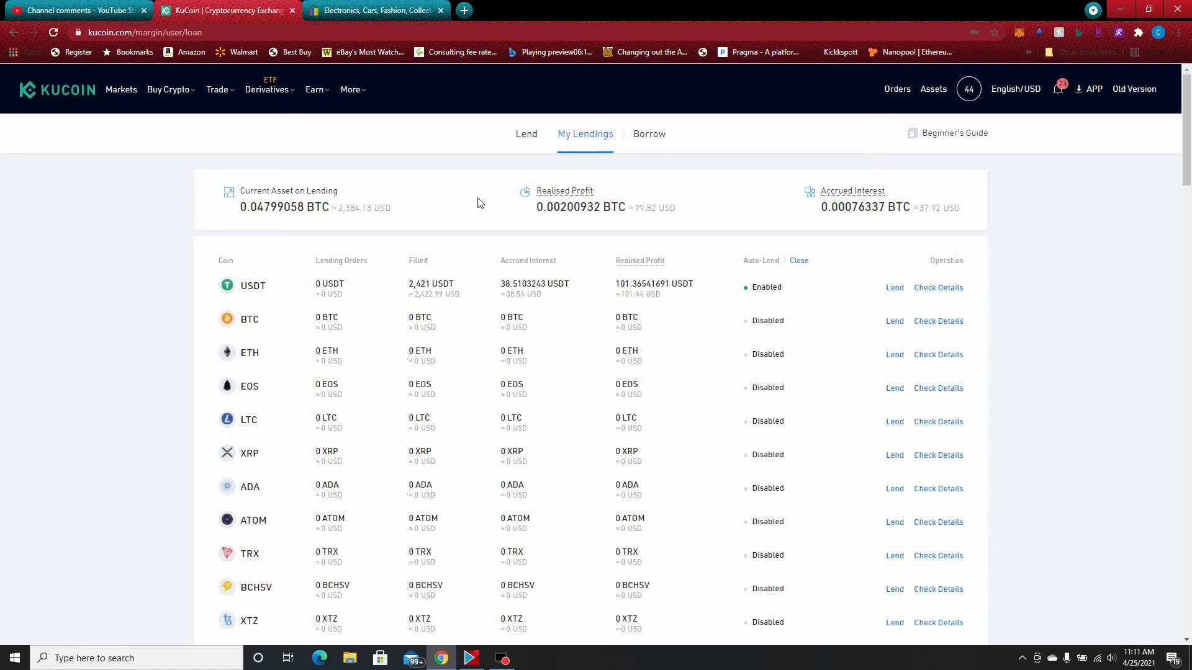
Step: Return to the USDT lending page and disable Auto-Lend for USDT
{"action": "left_click", "coordinate": [527, 138]}
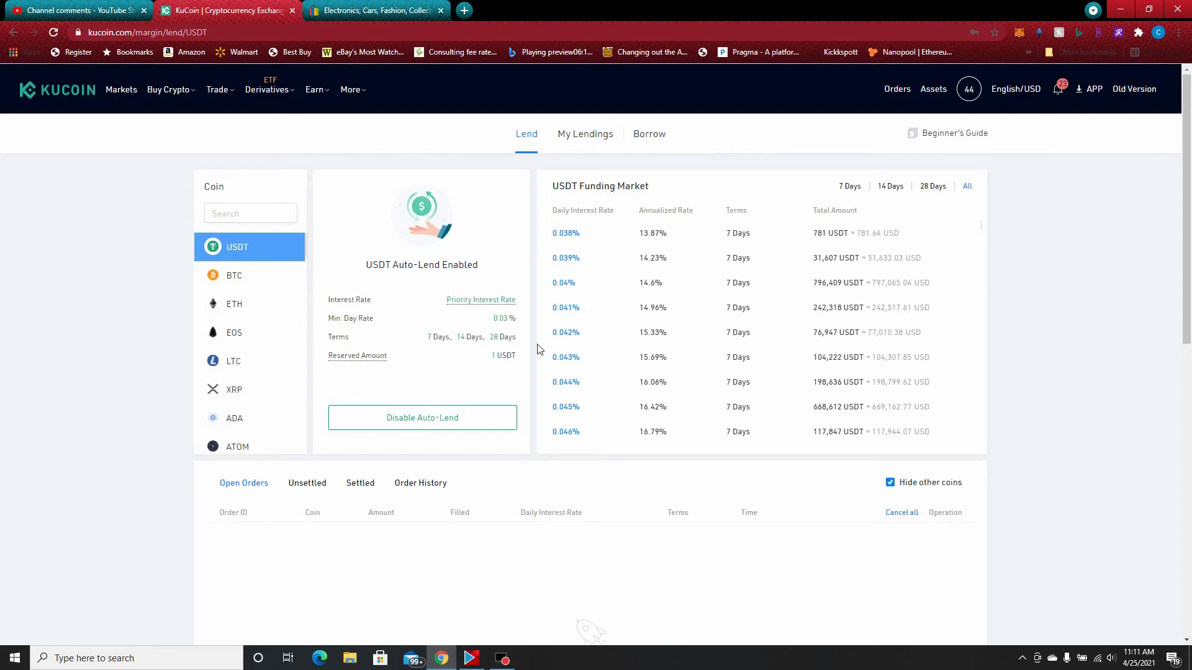
{"action": "scroll", "coordinate": [539, 349], "scroll_direction": "down", "scroll_amount": 1}
{"action": "scroll", "coordinate": [539, 349], "scroll_direction": "up", "scroll_amount": 1}
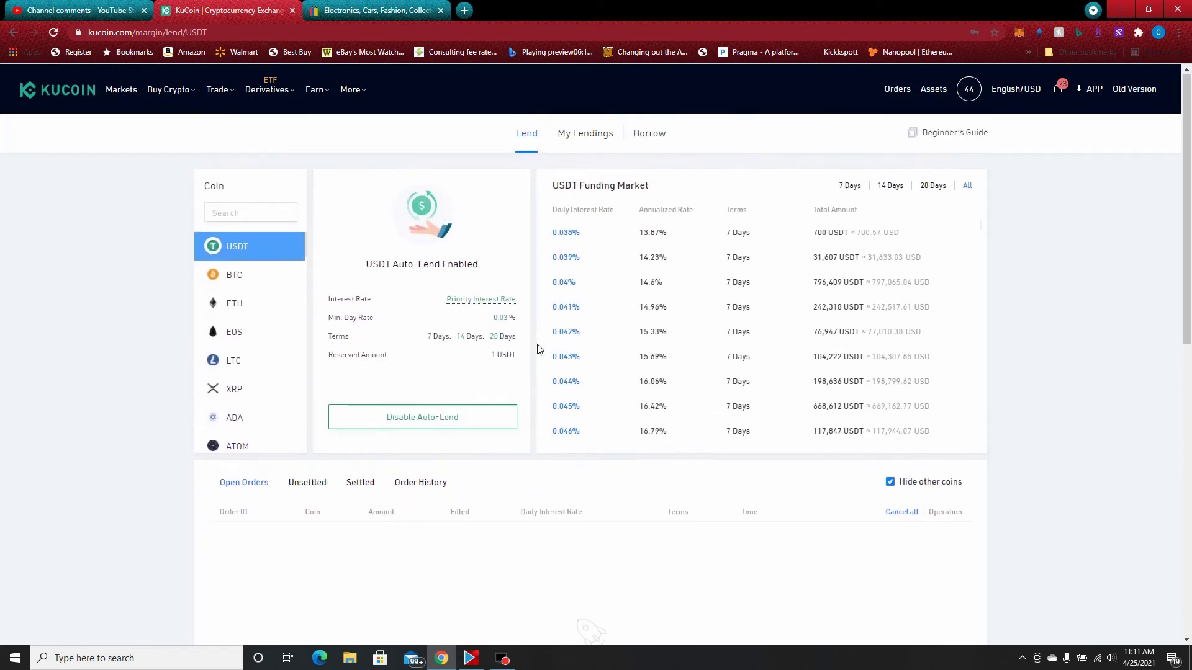
{"action": "left_click", "coordinate": [409, 420]}
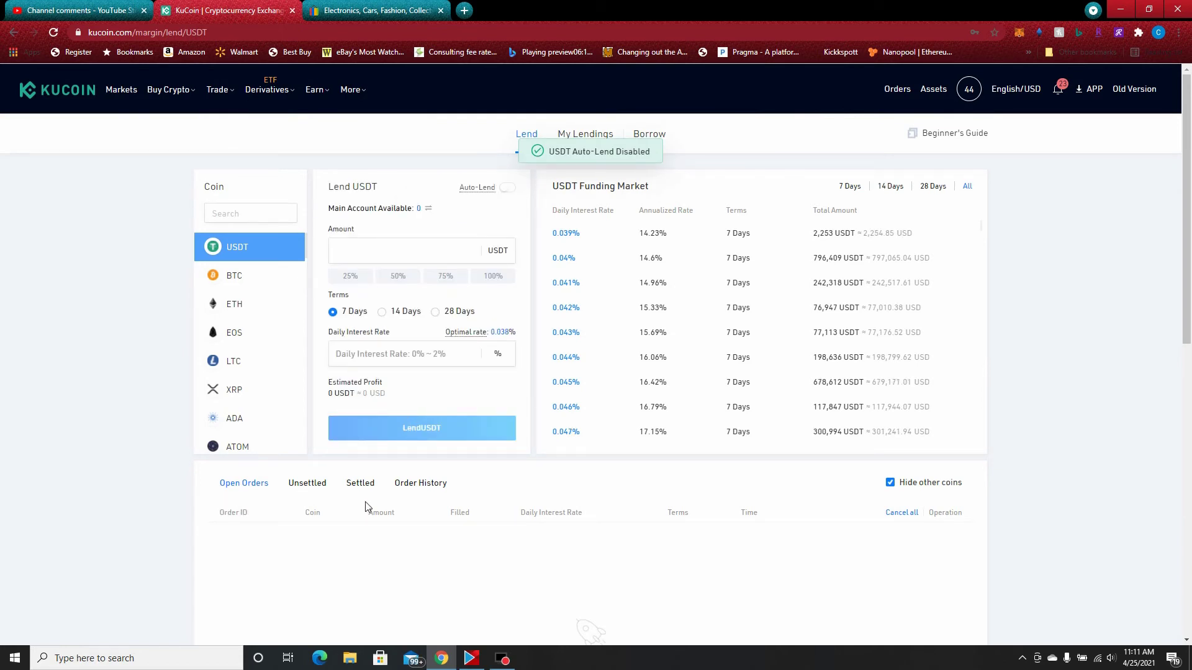
Step: Check the Unsettled USDT lendings and the empty Open Orders list
{"action": "scroll", "coordinate": [365, 501], "scroll_direction": "down", "scroll_amount": 1}
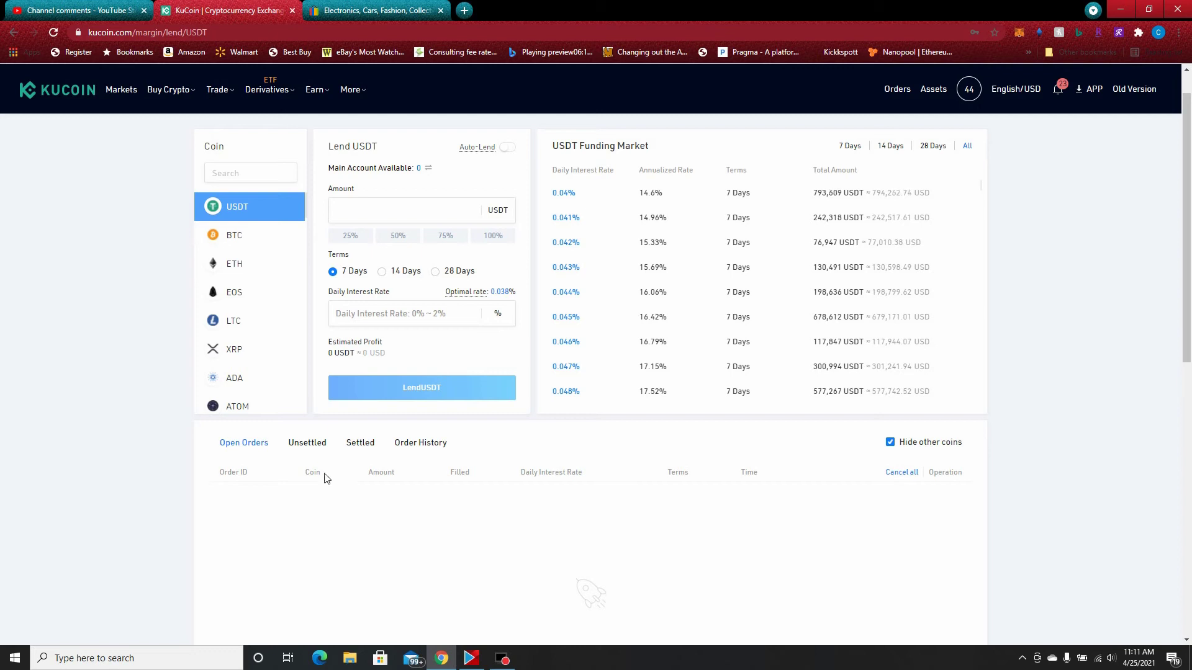
{"action": "left_click", "coordinate": [308, 445]}
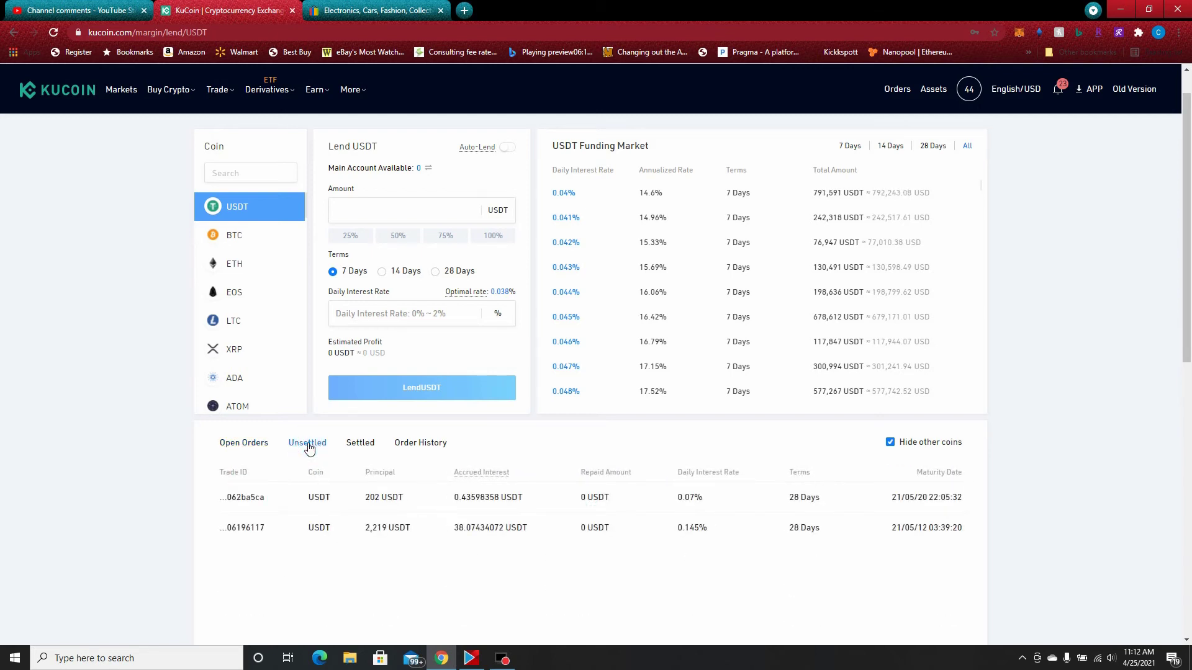
{"action": "left_click", "coordinate": [249, 443]}
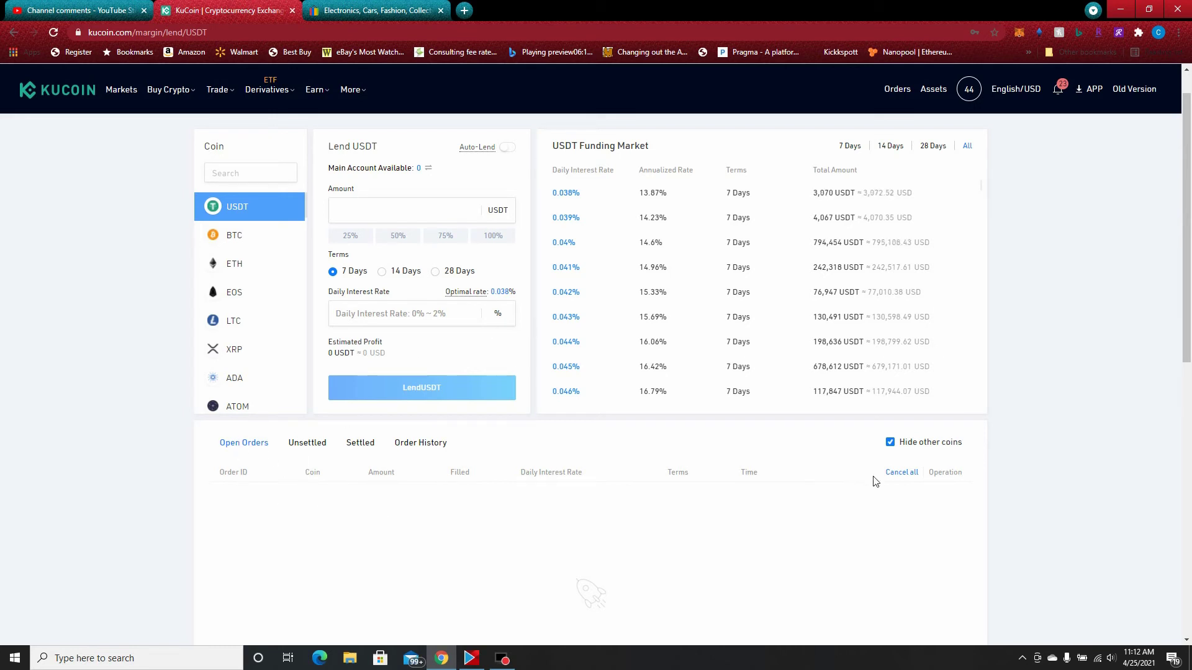
{"action": "scroll", "coordinate": [620, 478], "scroll_direction": "up", "scroll_amount": 1}
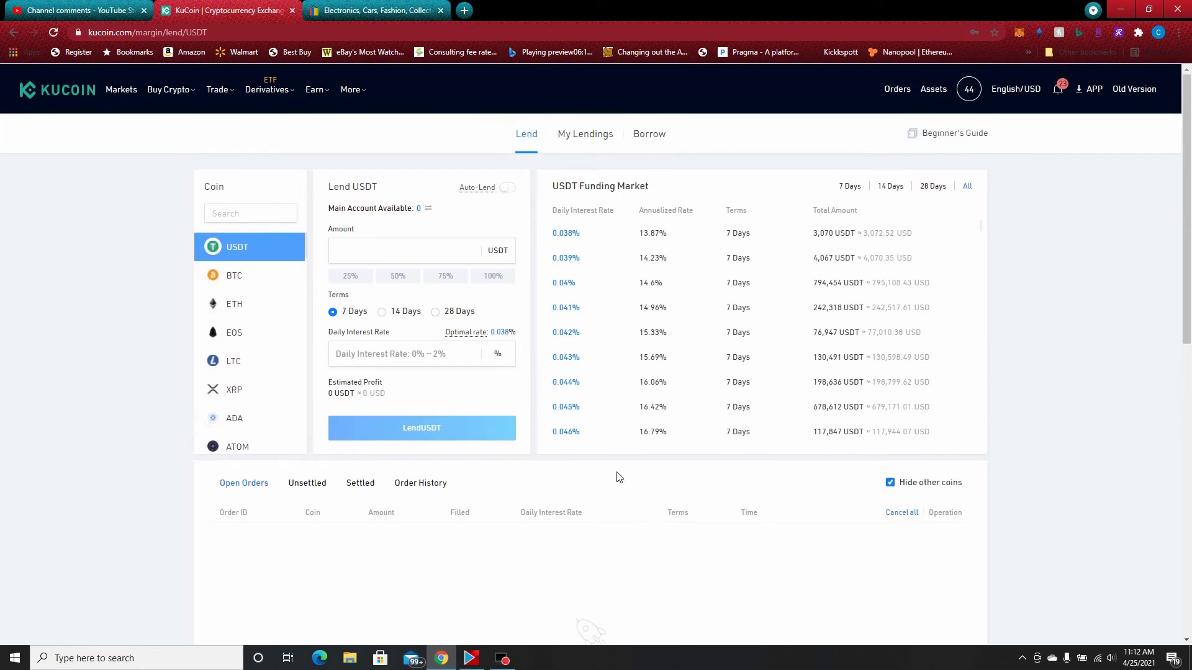
Step: Open Assets Overview to see the Trading Account and Main Account balances
{"action": "left_click", "coordinate": [927, 94]}
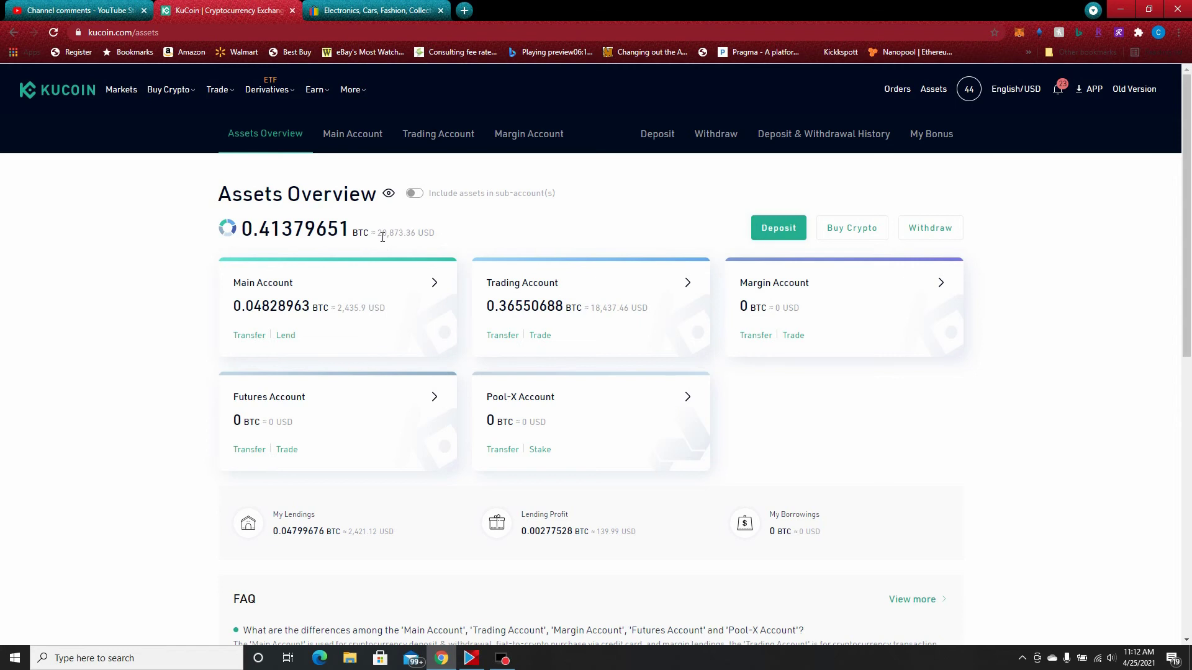
Step: Include sub-account holdings in the Assets Overview totals
{"action": "left_click", "coordinate": [414, 194]}
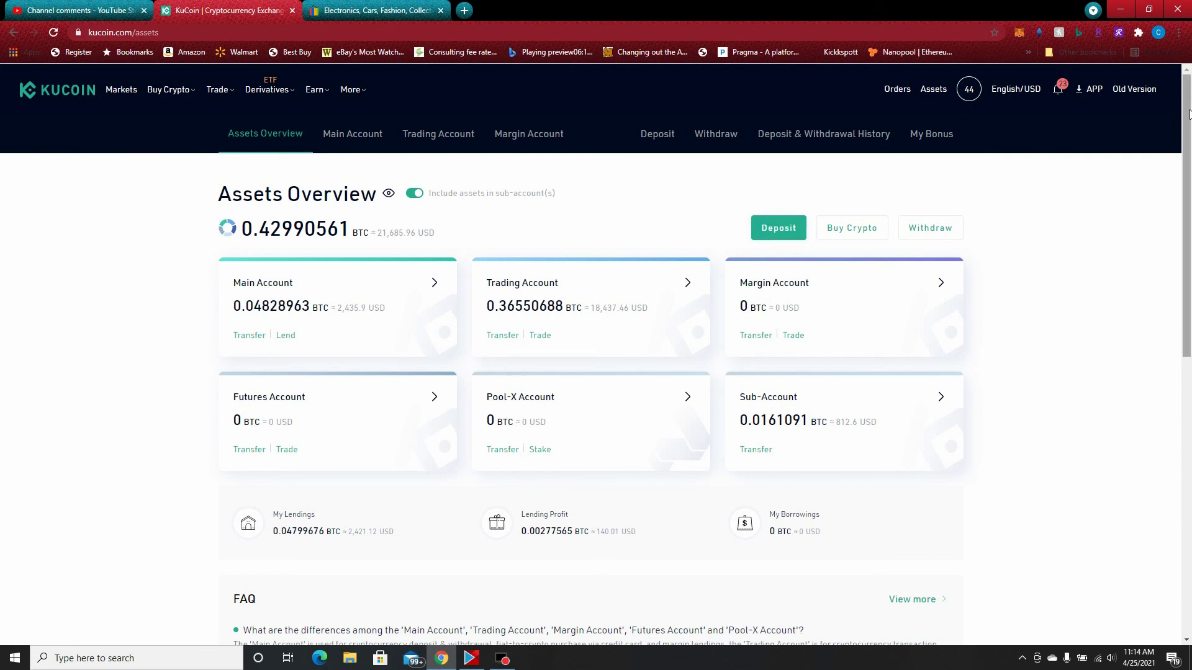
Step: Scroll to the KuCoin footer's support links, then return to the YouTube Studio comments
{"action": "left_click_drag", "start_coordinate": [1190, 114], "coordinate": [1189, 394]}
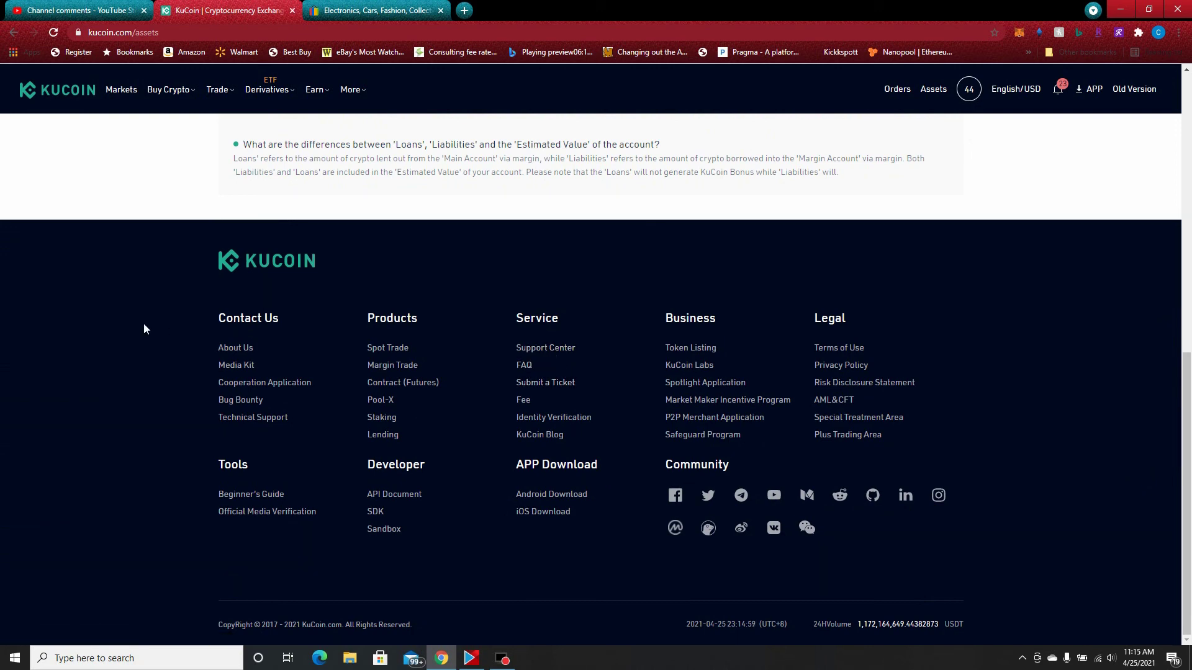
{"action": "left_click", "coordinate": [69, 6]}
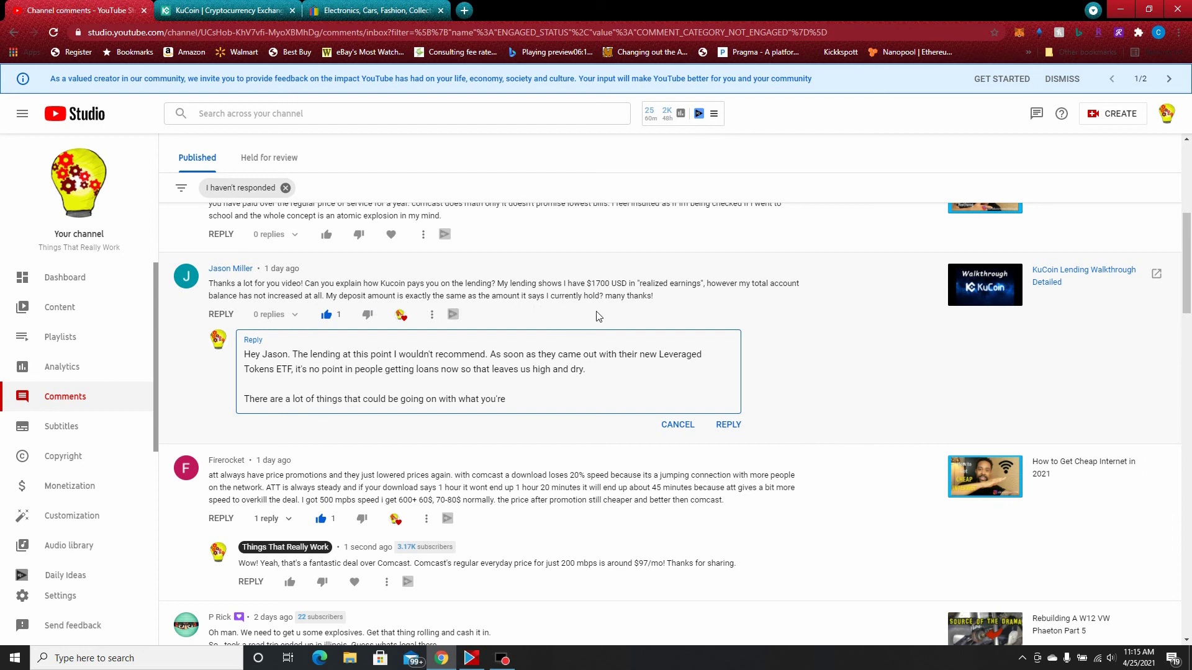
Step: Switch back to the KuCoin assets page footer with the Contact Us, Service and Legal links
{"action": "left_click", "coordinate": [264, 7]}
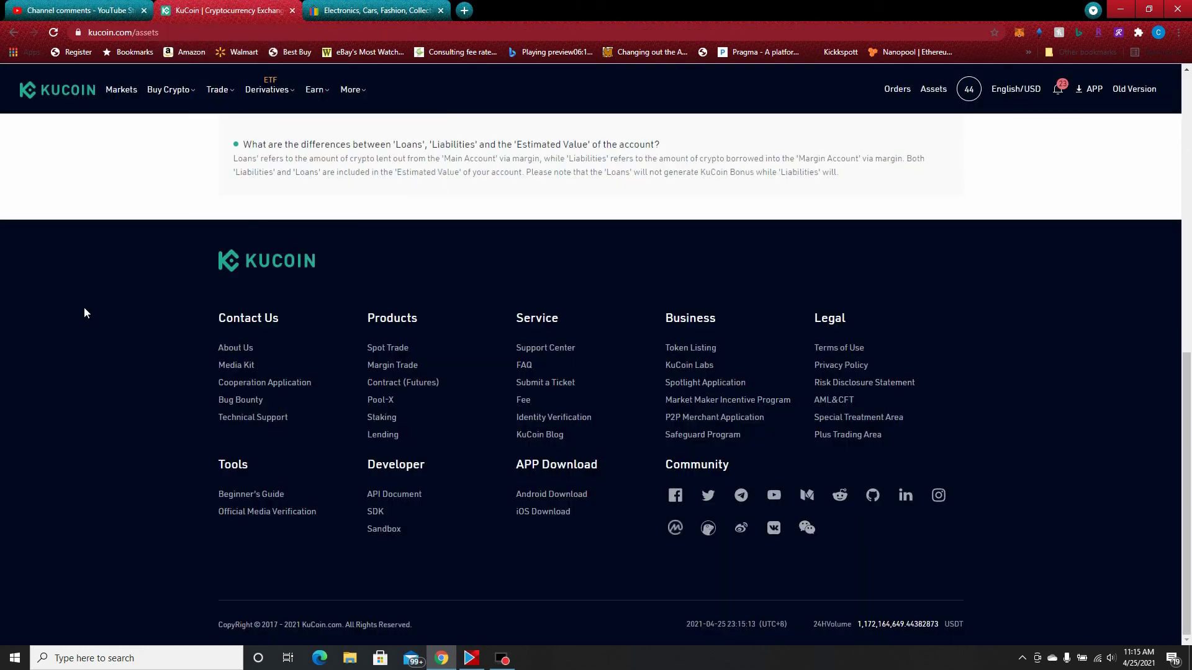